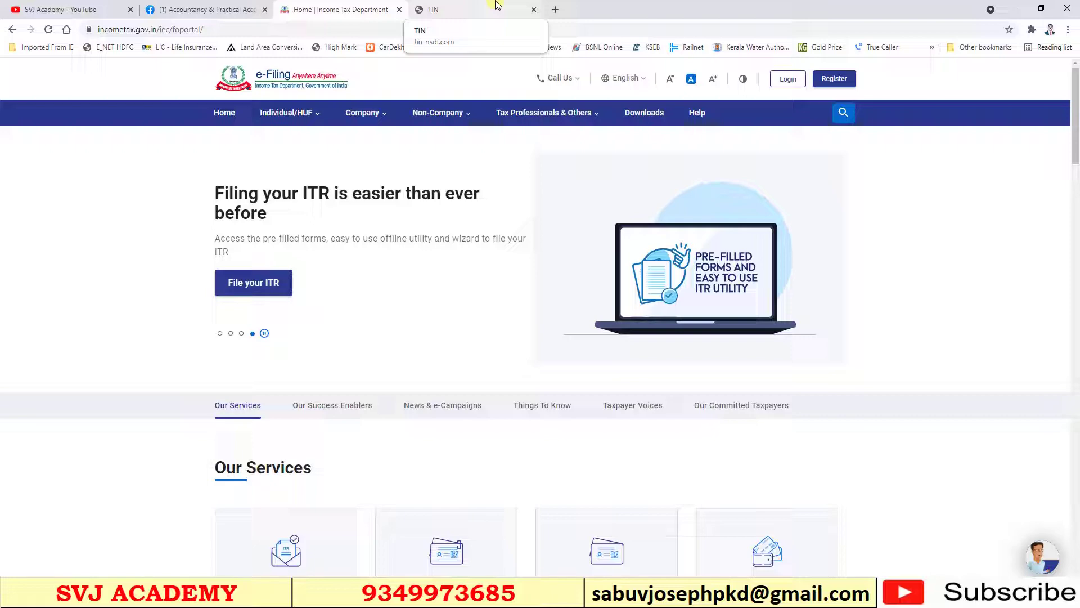
On the TIN-NSDL site, go through Services > e-TDS/e-TCS to the e-TDS/e-TCS RPU page
click(497, 5)
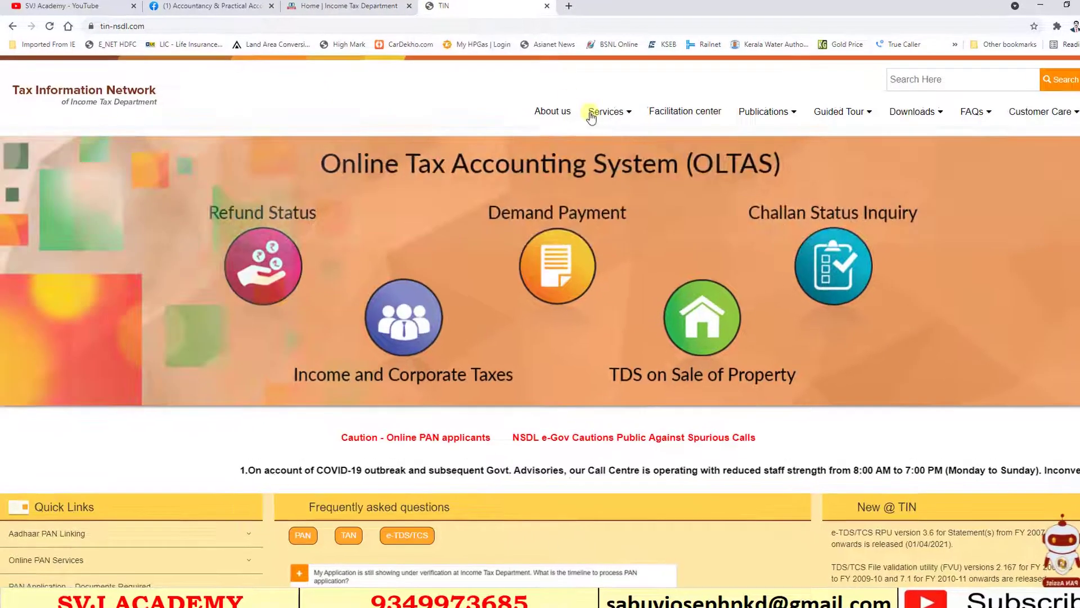
mouse_move(590, 115)
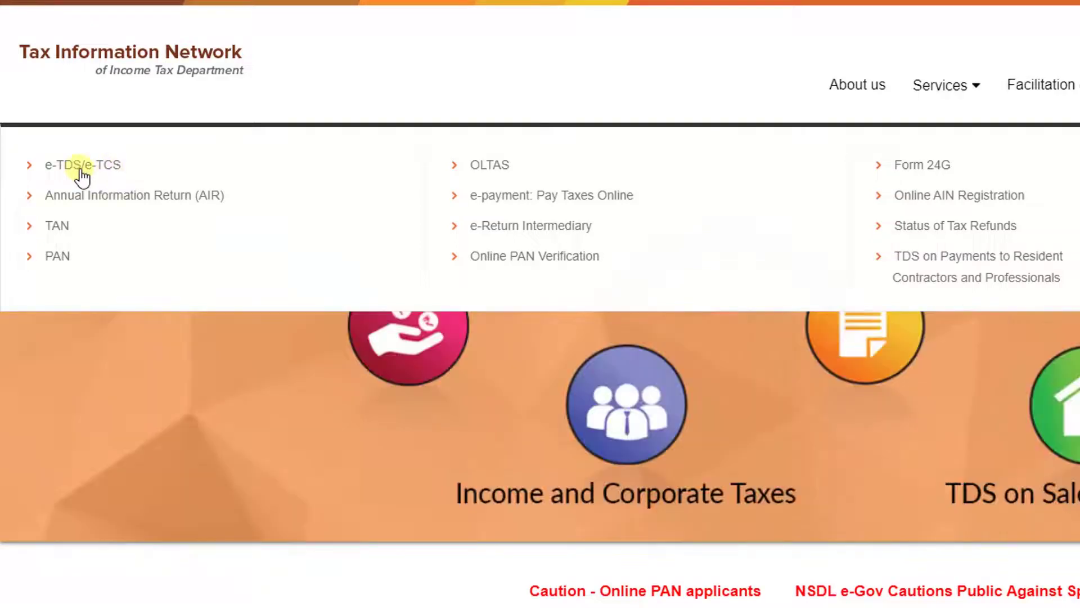
click(79, 172)
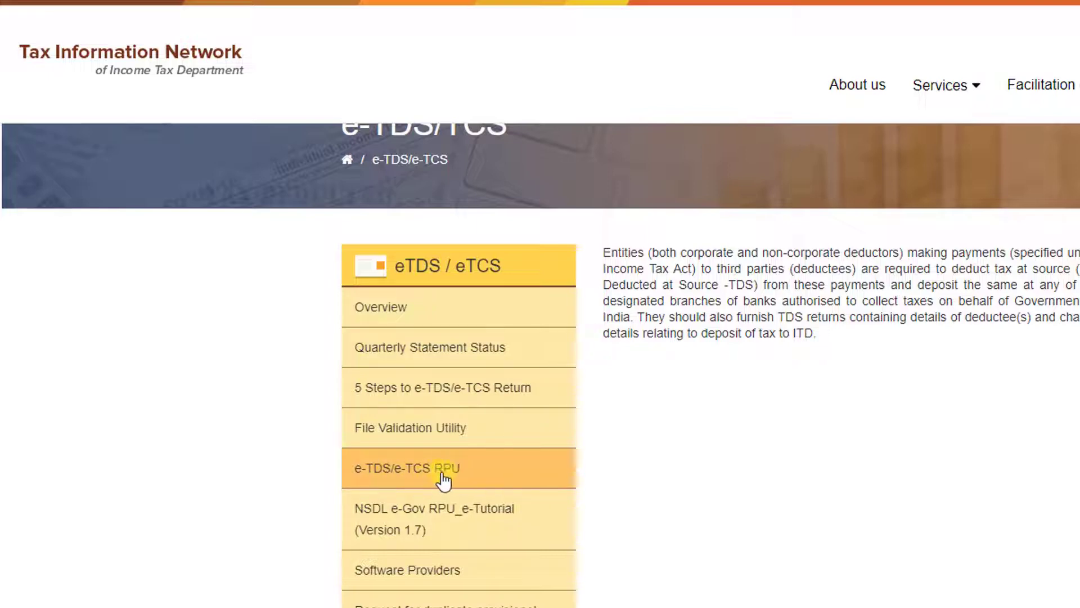
click(443, 480)
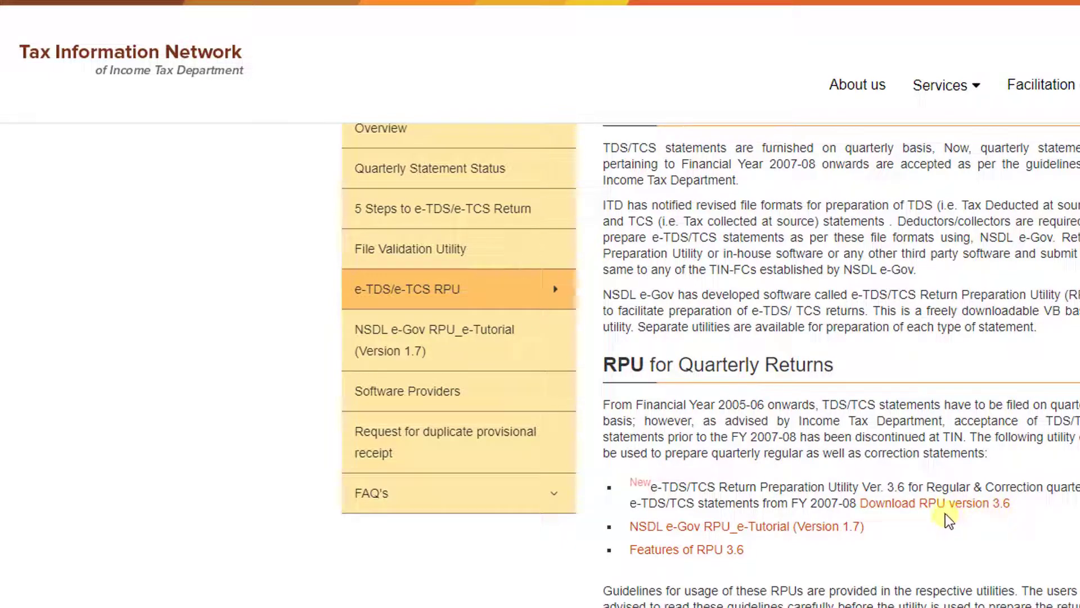
scroll(948, 518, up, 3)
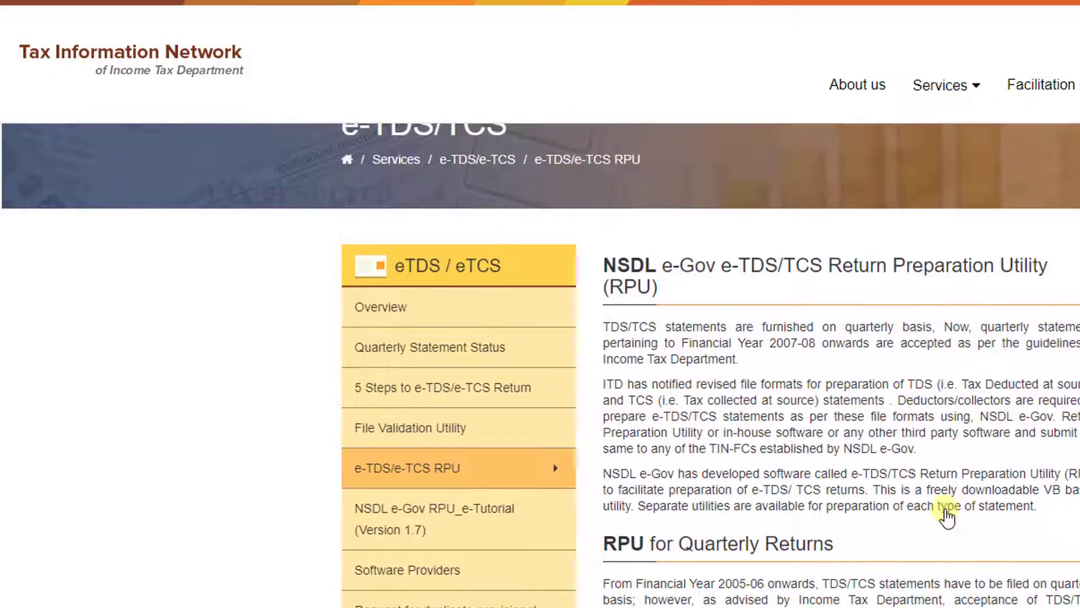
scroll(982, 508, up, 2)
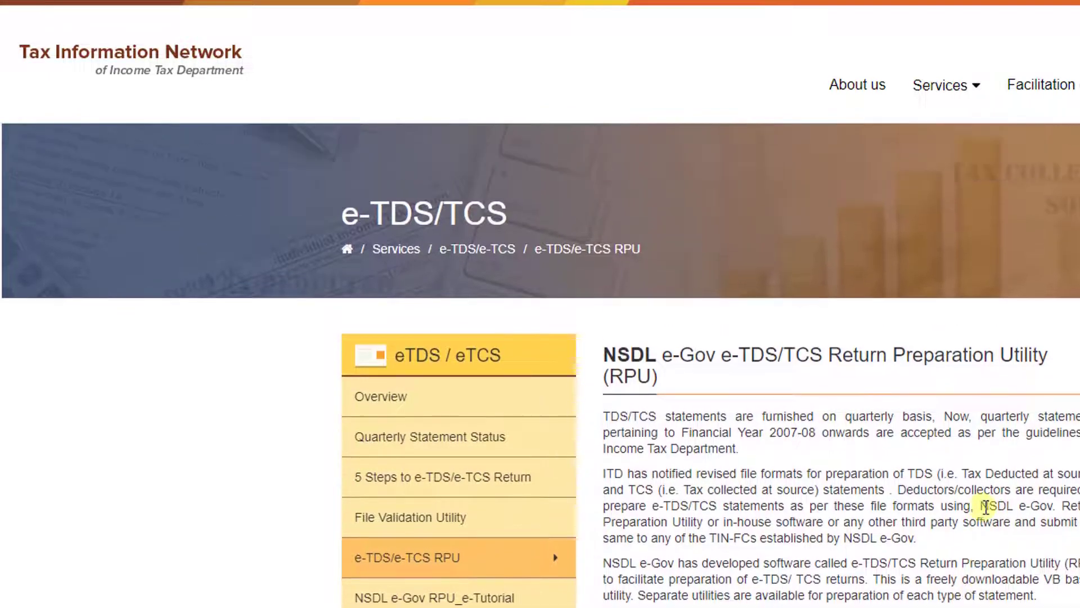
scroll(996, 507, down, 2)
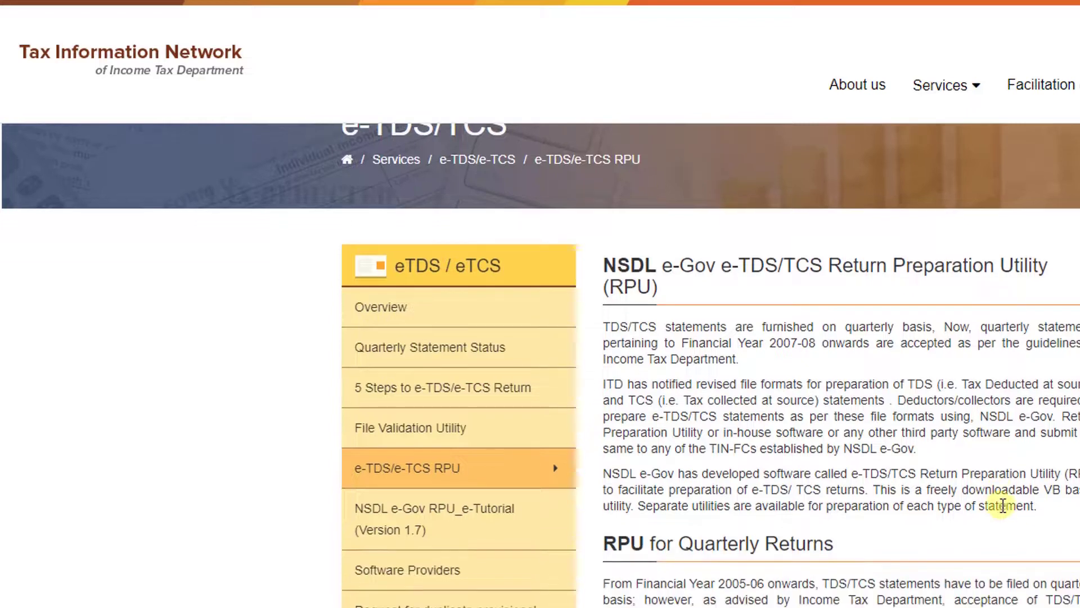
scroll(1001, 502, up, 2)
mouse_move(974, 103)
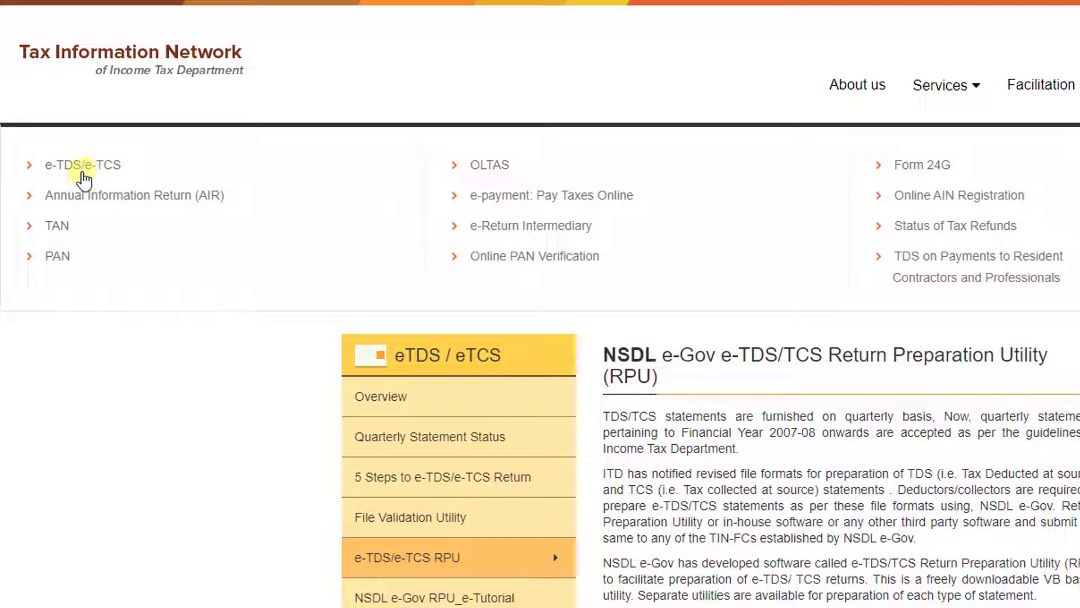
scroll(739, 355, down, 3)
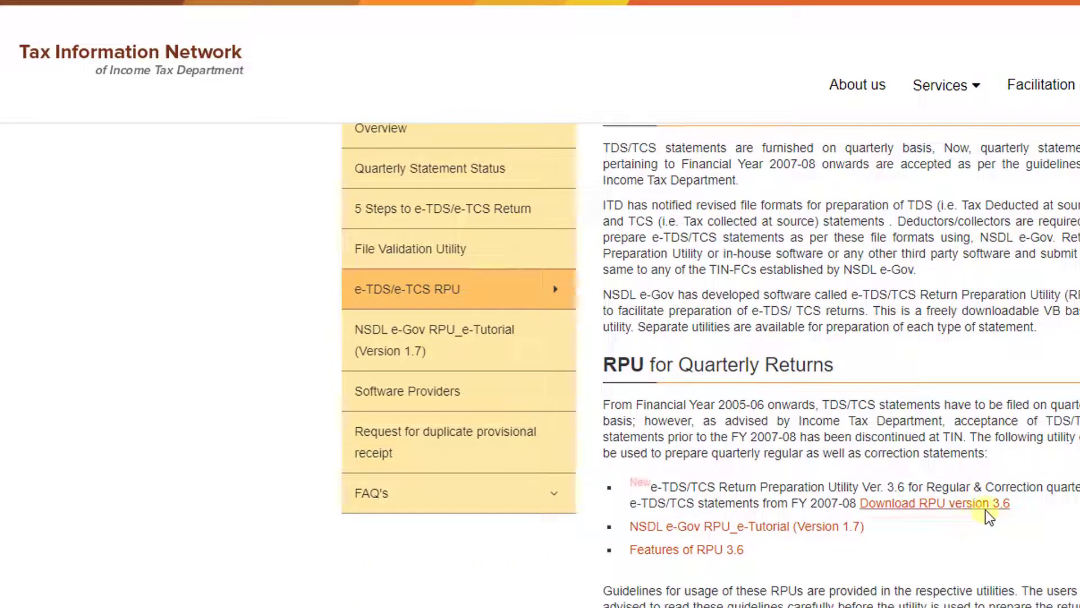
scroll(1013, 519, up, 5)
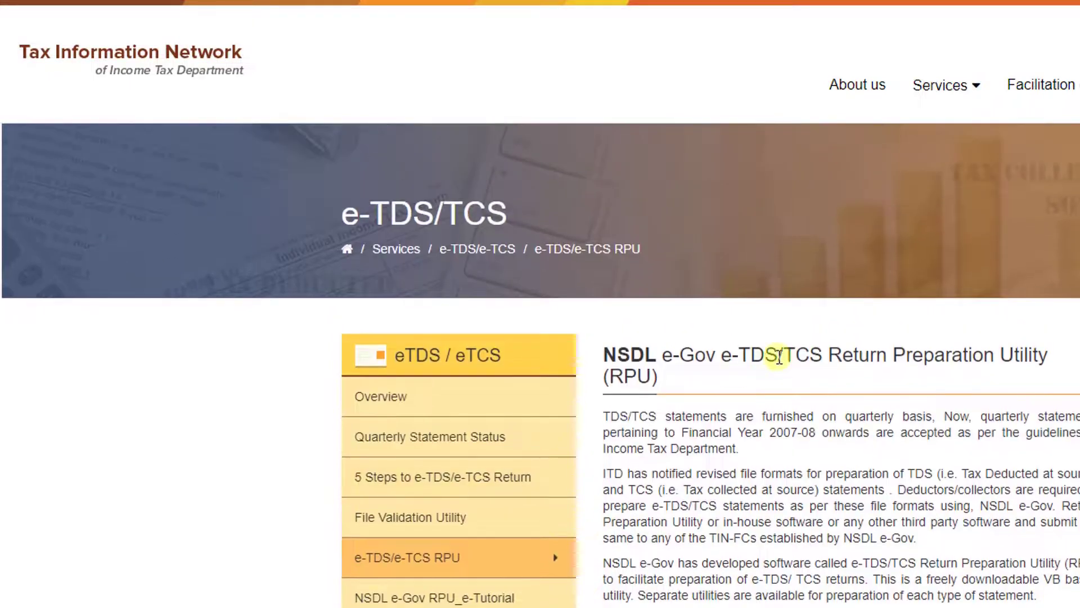
Return to the e-TDS/e-TCS RPU page through Services > e-TDS/e-TCS
mouse_move(936, 97)
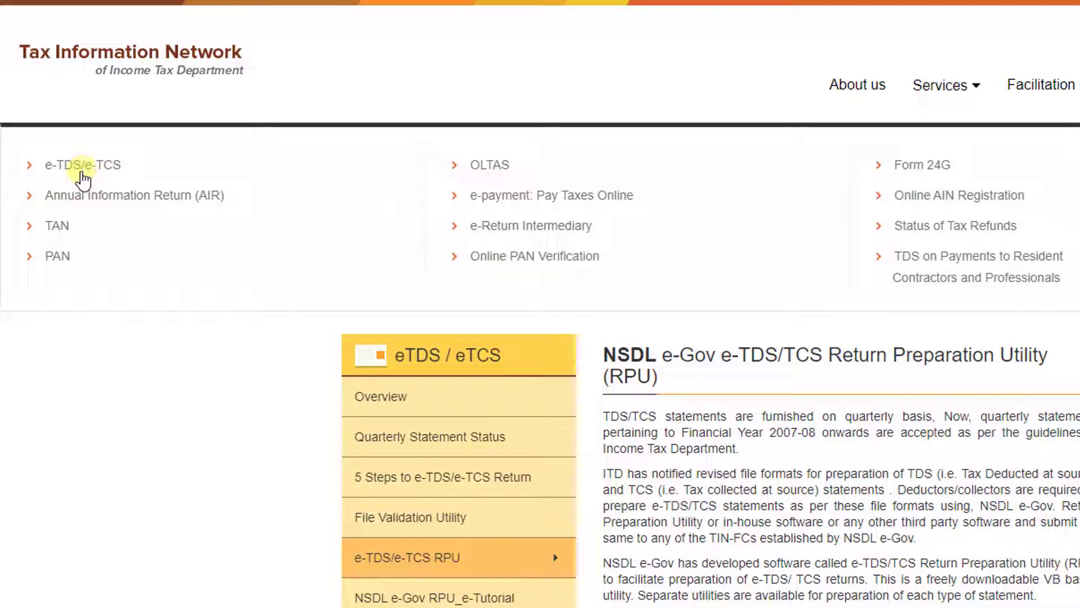
click(82, 174)
scroll(521, 444, down, 3)
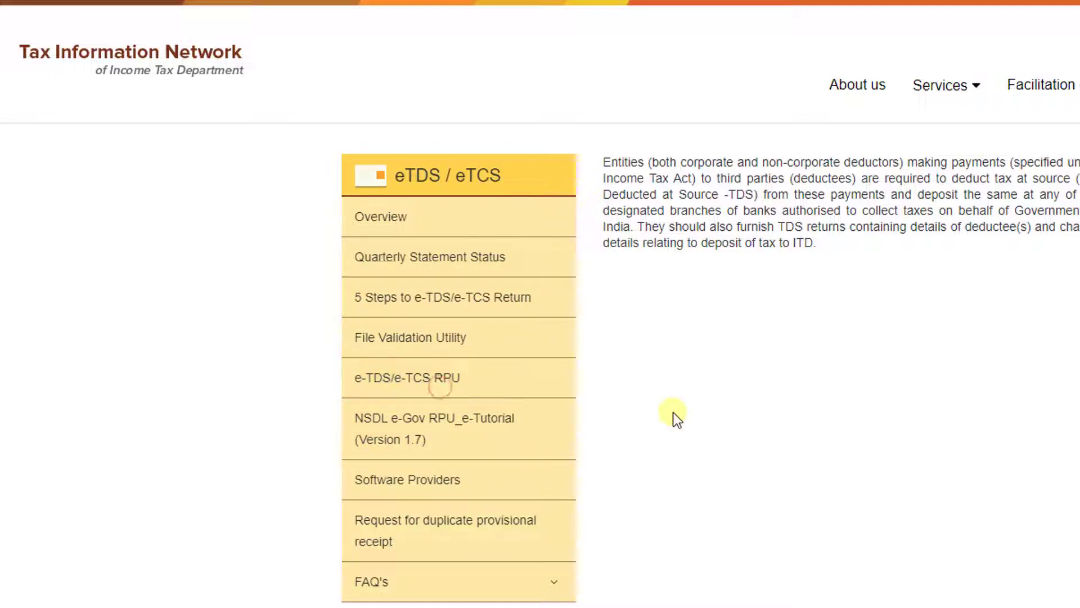
scroll(673, 412, up, 3)
click(495, 568)
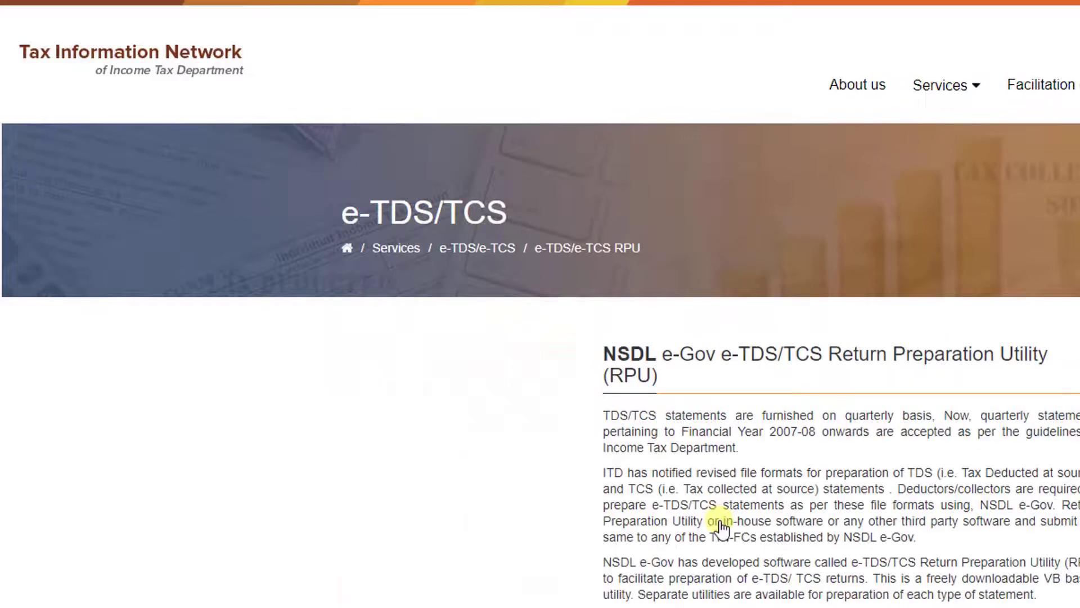
scroll(717, 518, down, 5)
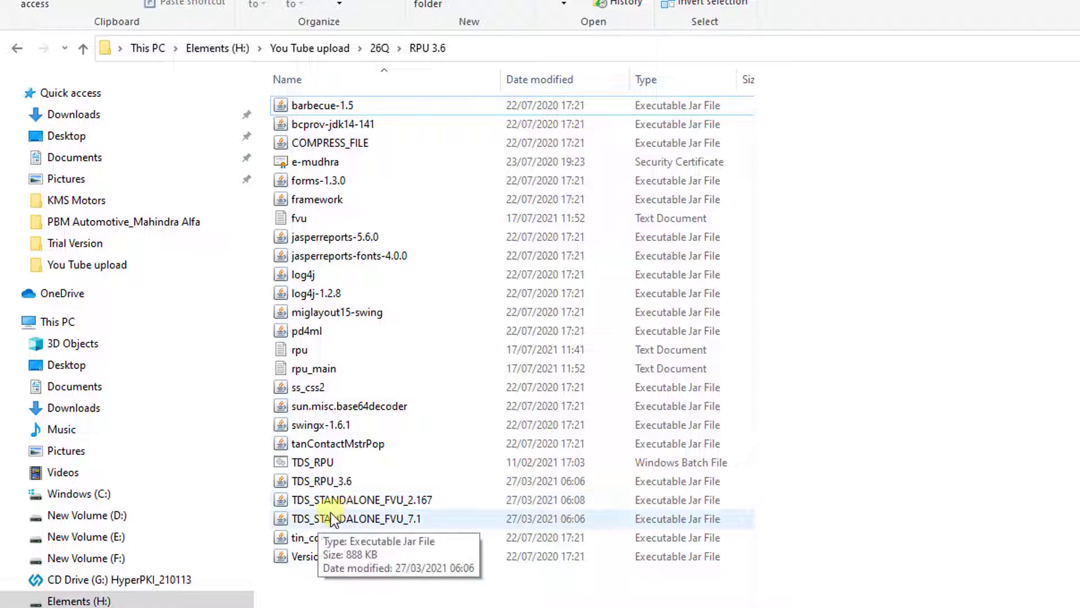
Run TDS_RPU_3.6 from the RPU 3.6 folder
click(332, 483)
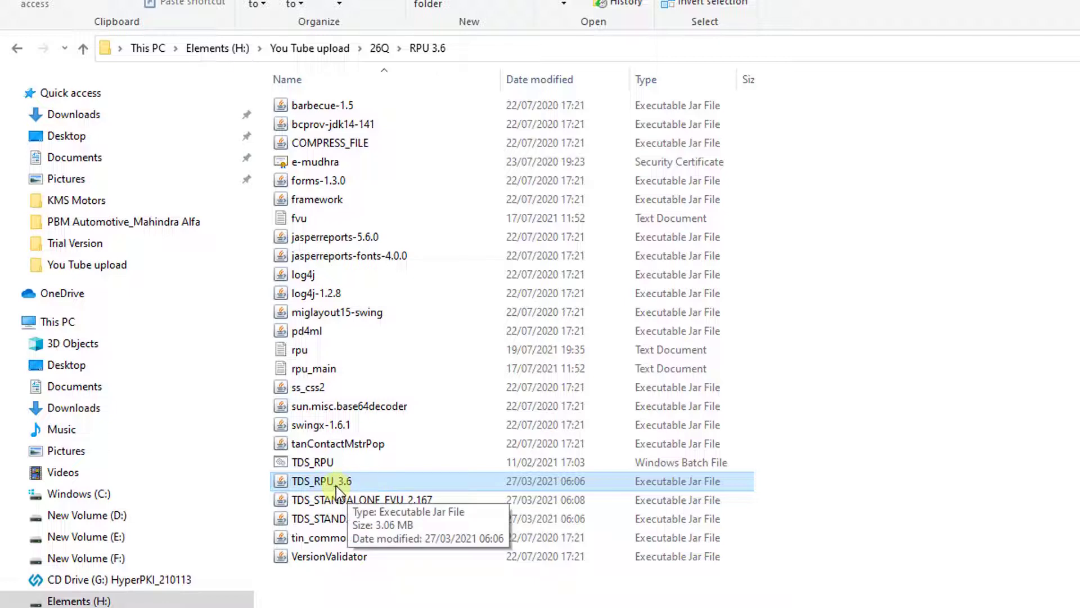
double_click(339, 484)
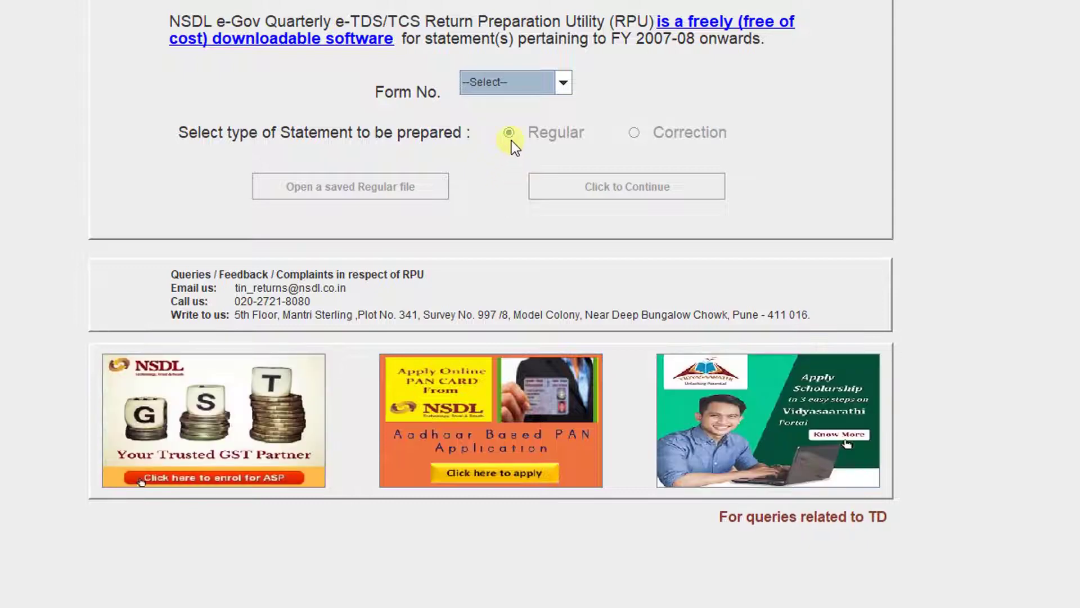
Set Form No. to 26Q for a Regular statement on the RPU start screen
click(562, 84)
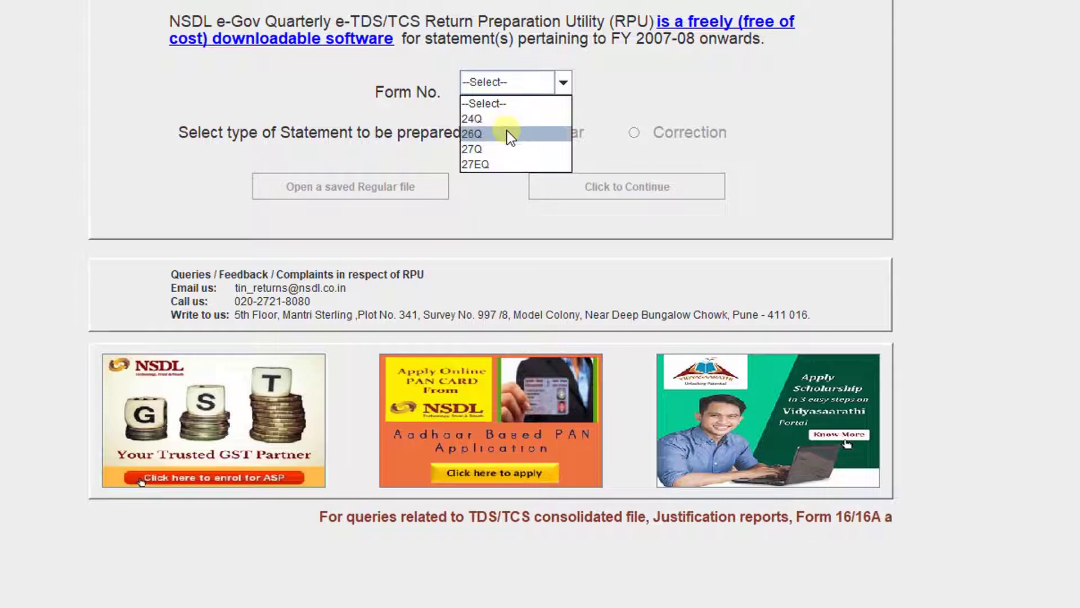
click(508, 133)
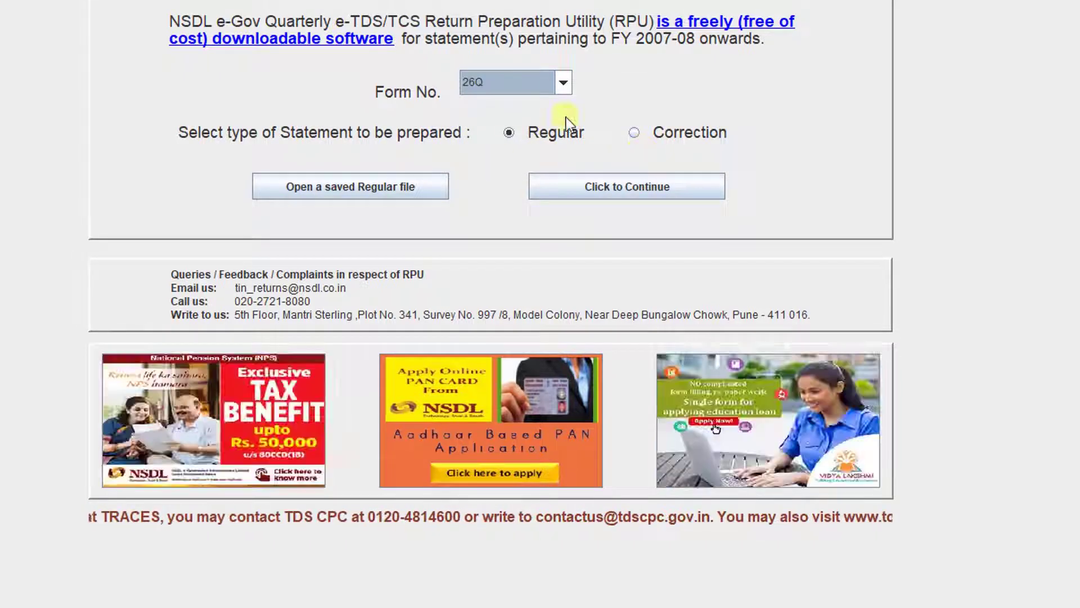
click(563, 82)
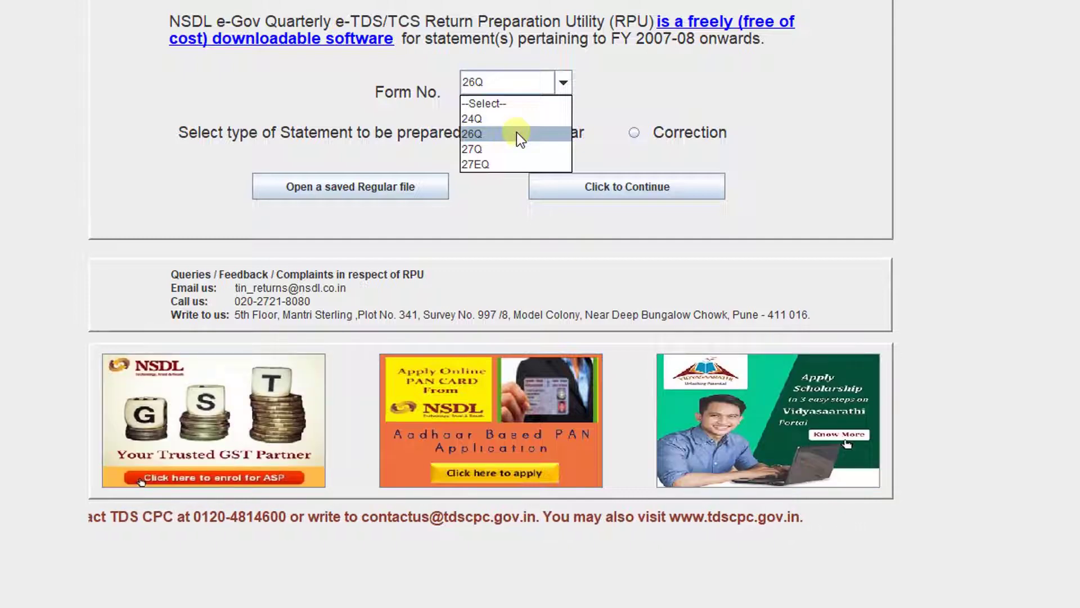
click(518, 137)
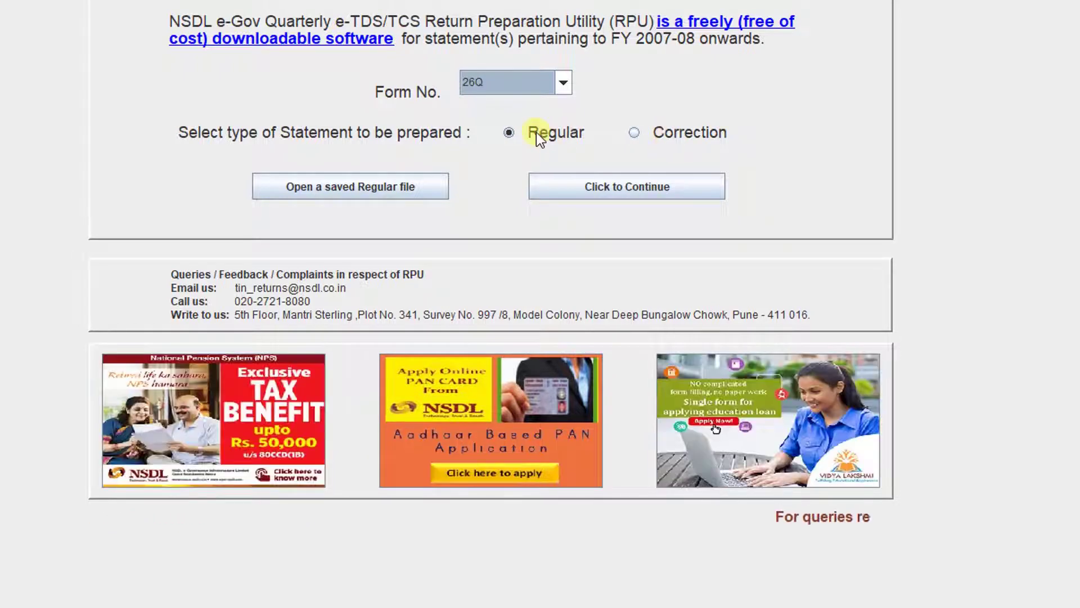
click(566, 83)
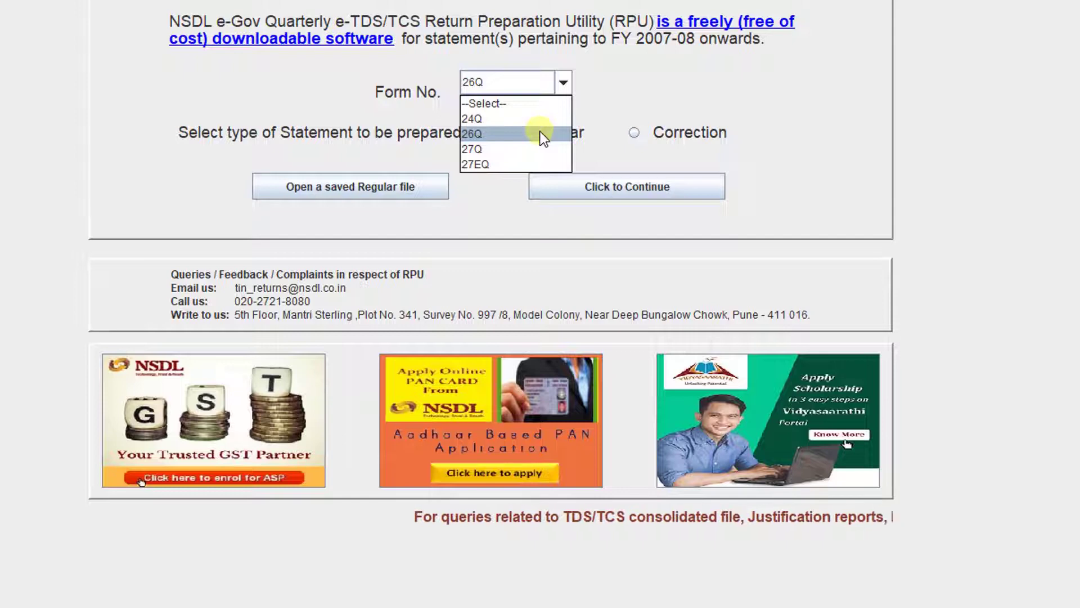
click(530, 134)
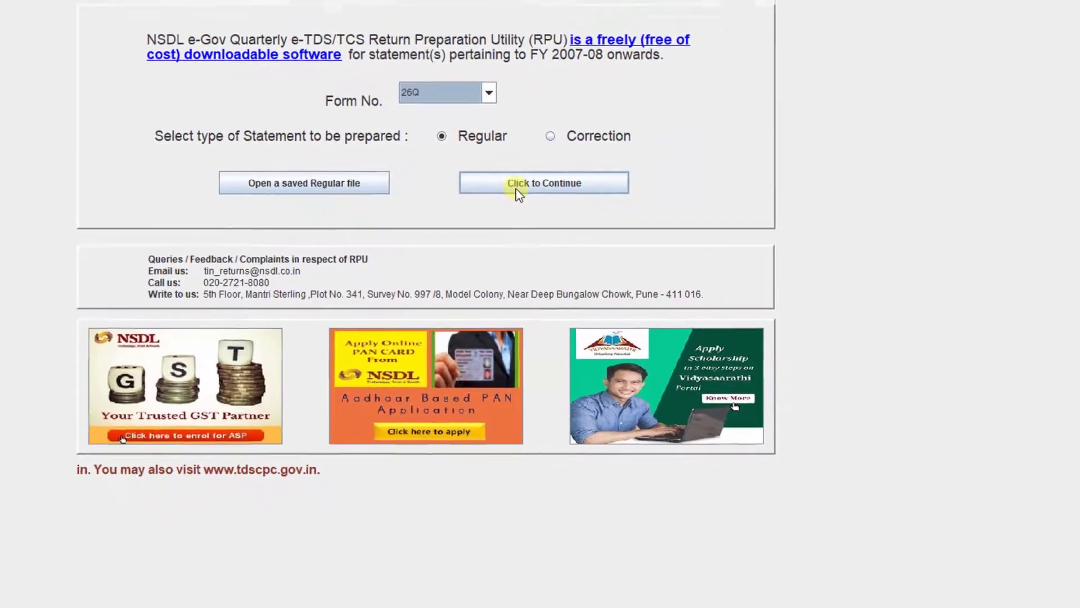
Open the Form 26Q regular statement and set financial year 2021-2022, dismissing the quarter message
click(517, 186)
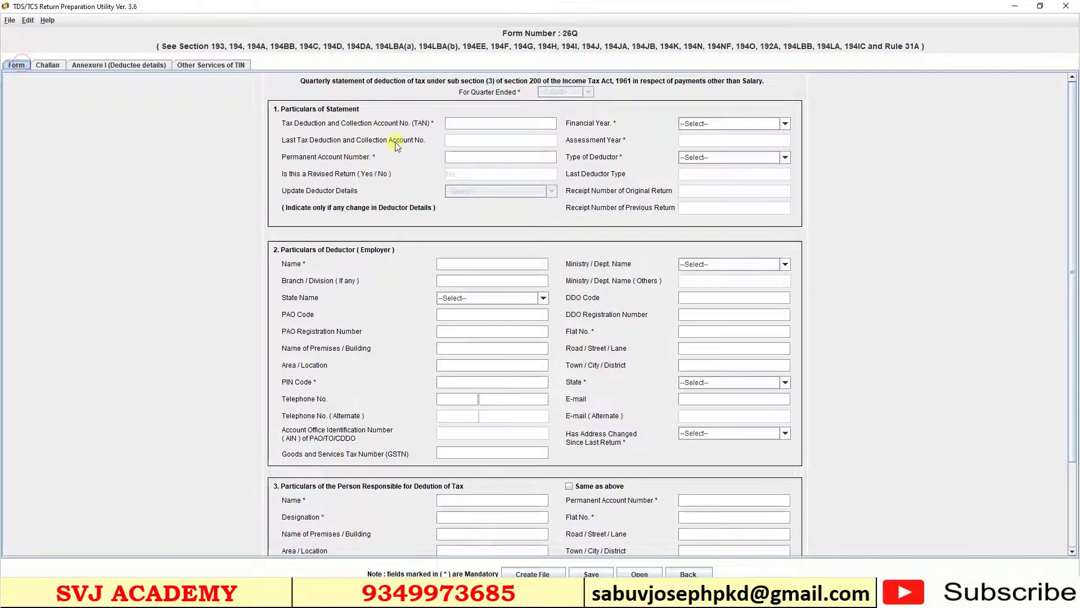
scroll(1076, 103, down, 5)
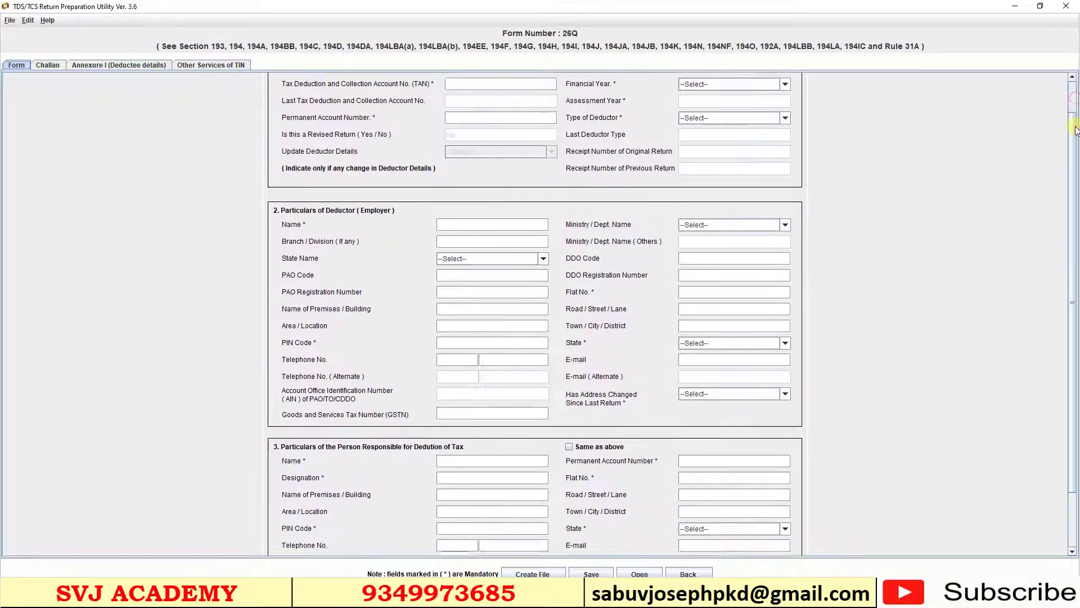
scroll(902, 85, up, 5)
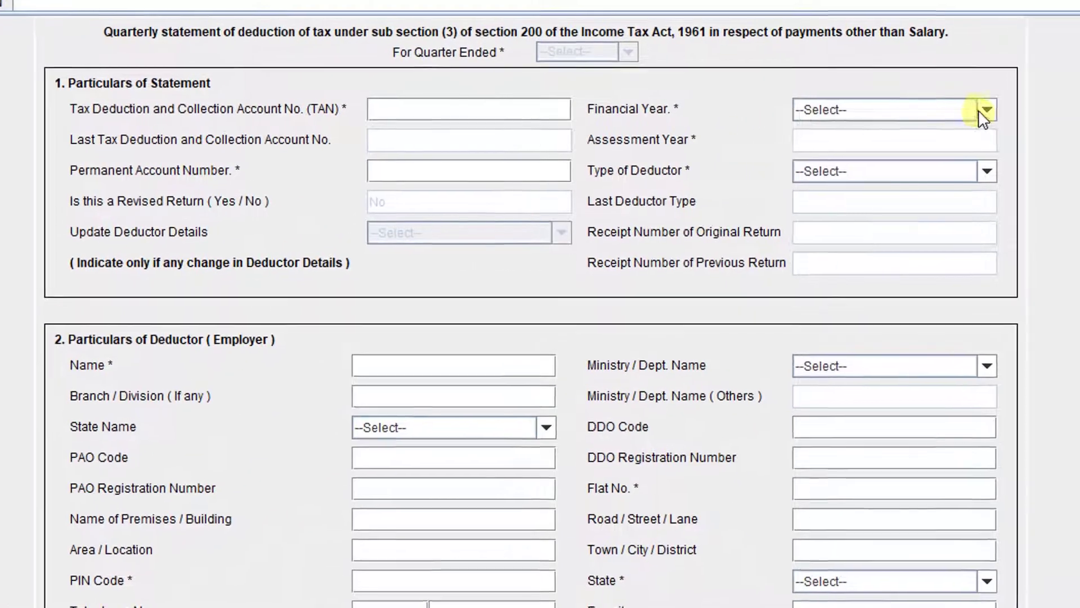
click(786, 123)
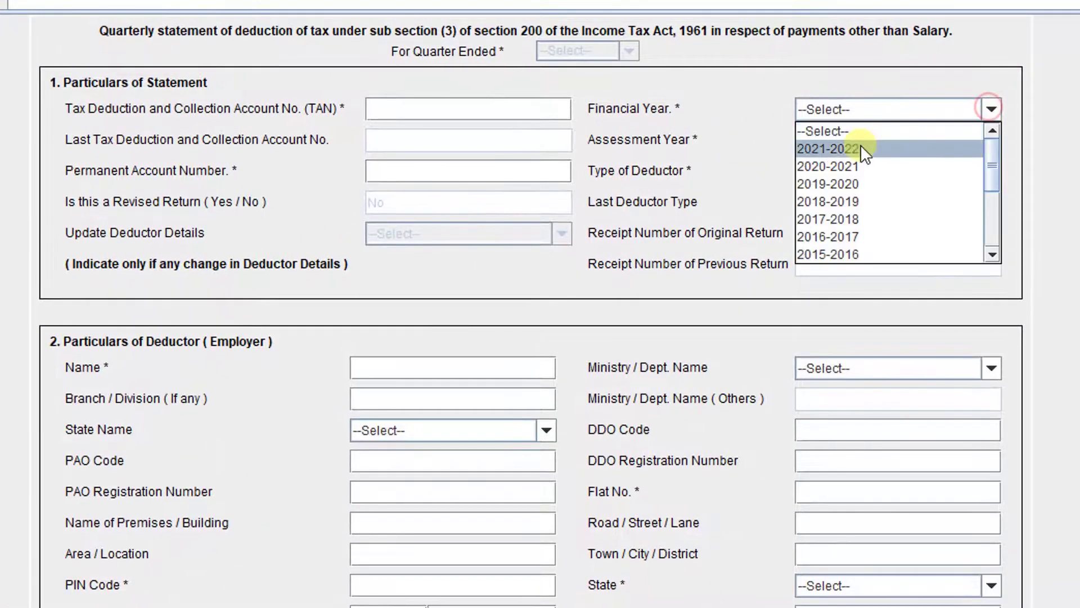
click(858, 148)
key(Return)
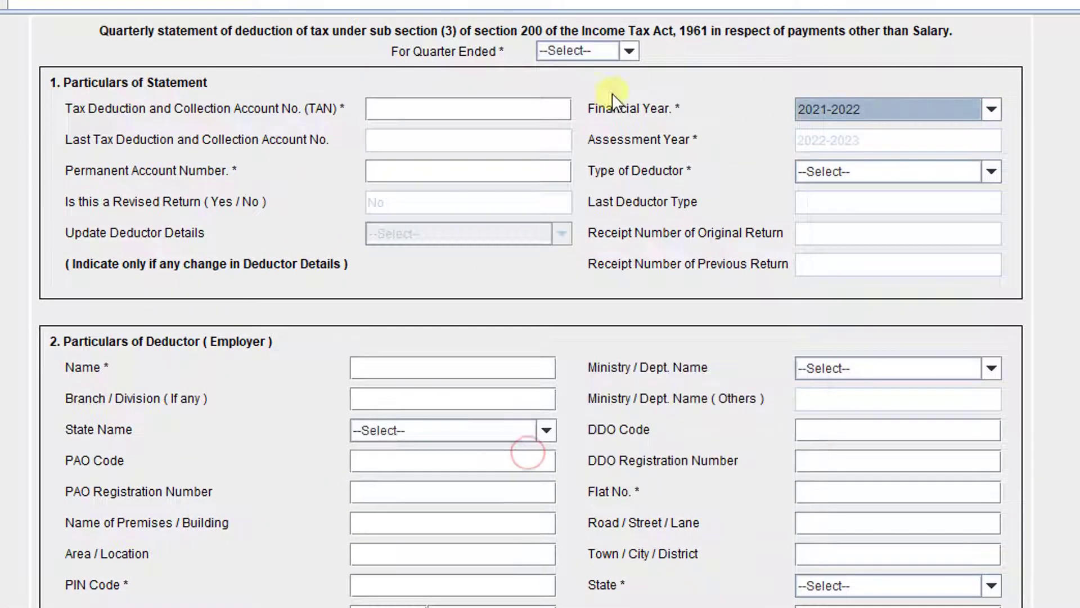
Set the quarter to Q1 and the deductor type to Company
click(621, 54)
click(551, 86)
click(863, 167)
drag(994, 211, 1001, 249)
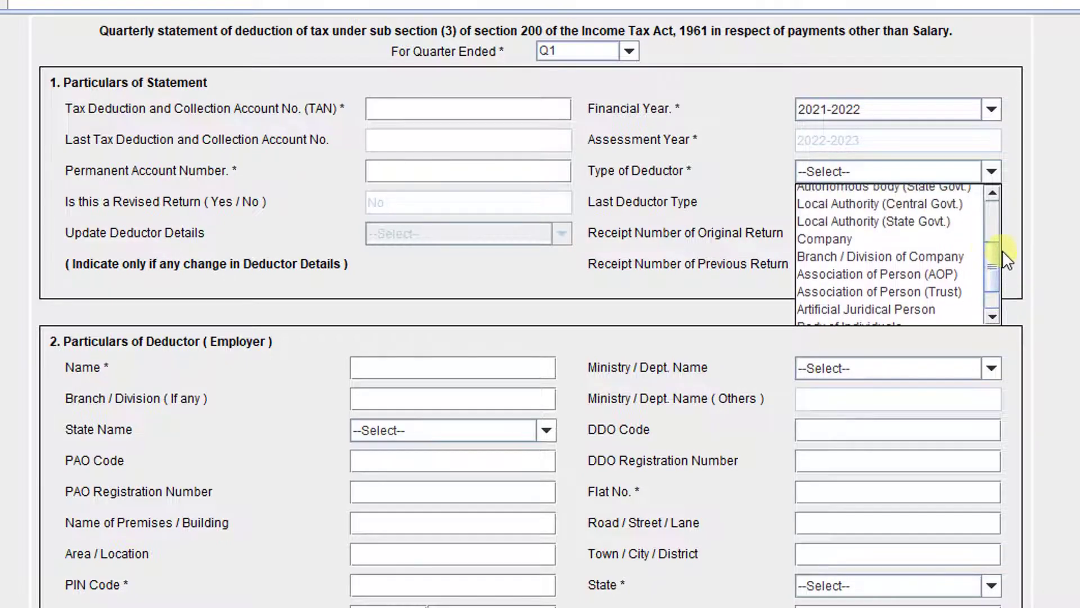
click(844, 240)
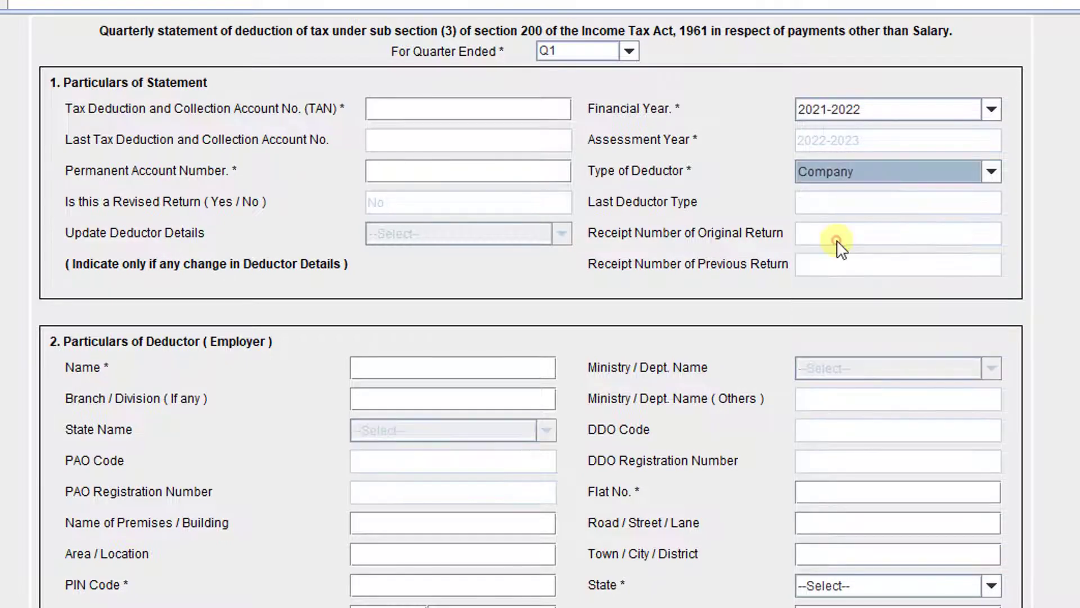
Step through the deductor's TAN, PAN, Name, Branch / Division and Premises fields
click(403, 102)
click(392, 169)
click(380, 369)
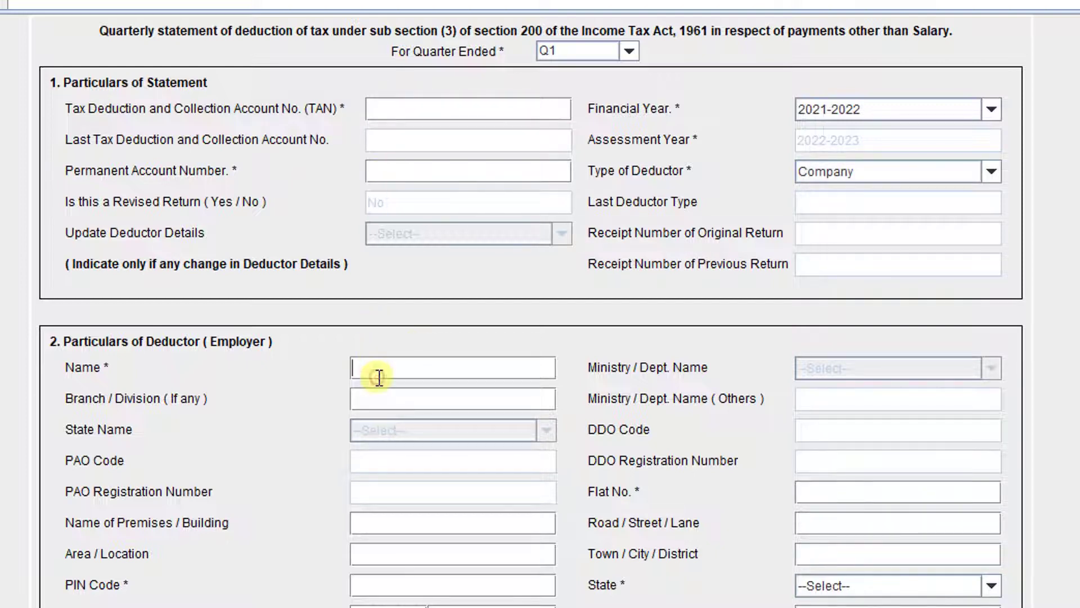
click(393, 401)
scroll(393, 403, down, 2)
click(380, 456)
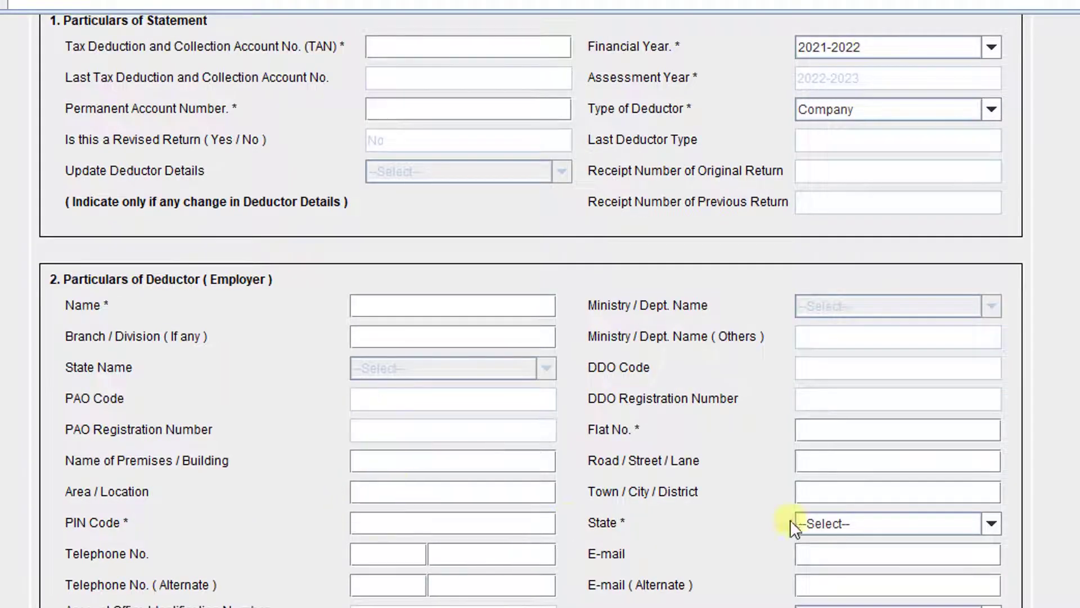
scroll(577, 601, down, 2)
scroll(576, 600, down, 12)
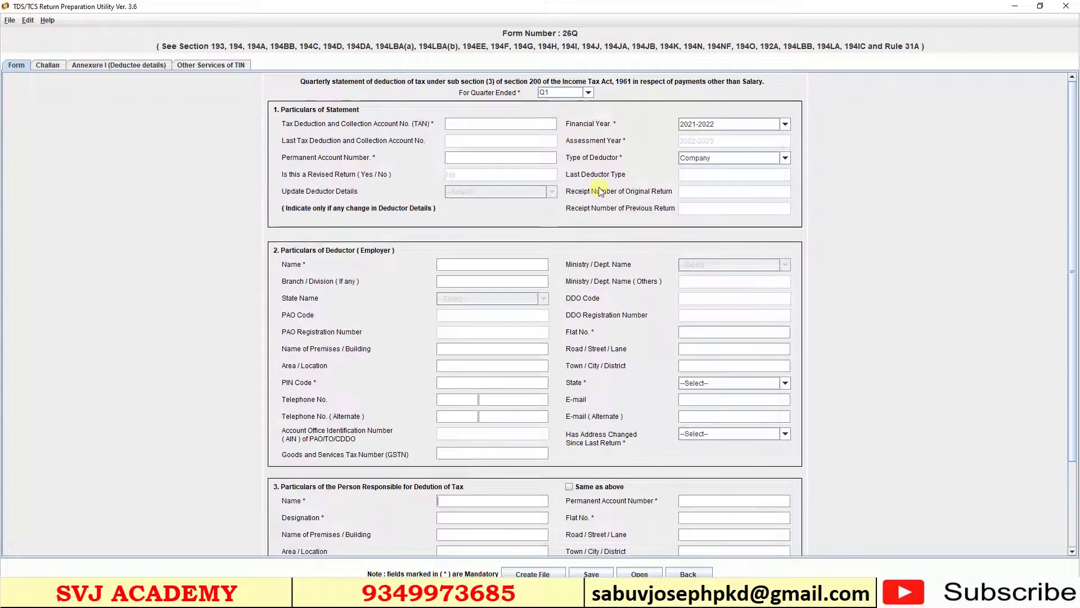
click(784, 124)
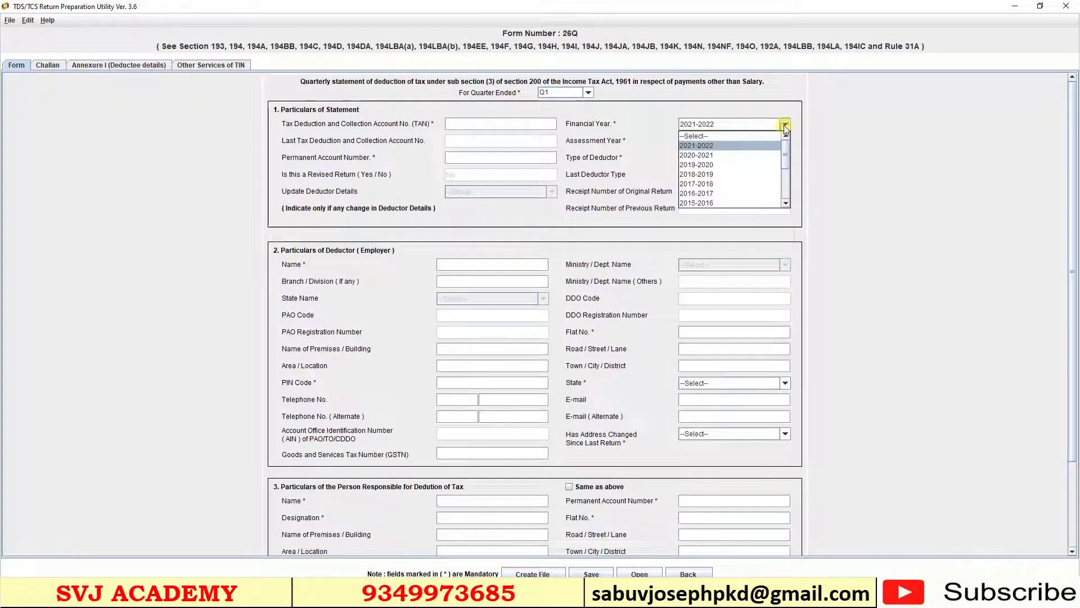
click(758, 145)
click(545, 310)
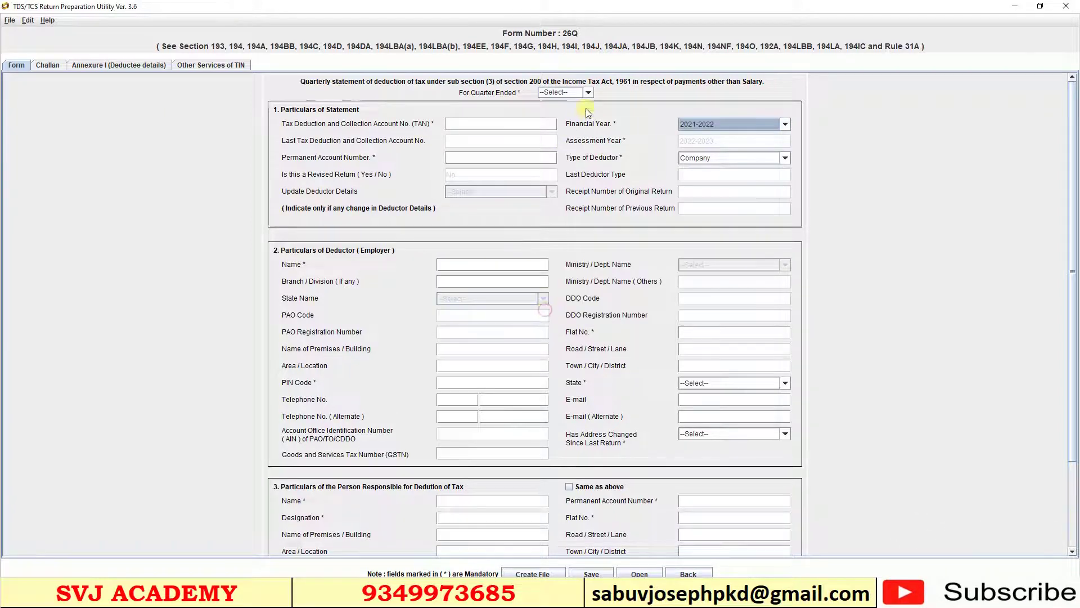
click(562, 93)
click(563, 104)
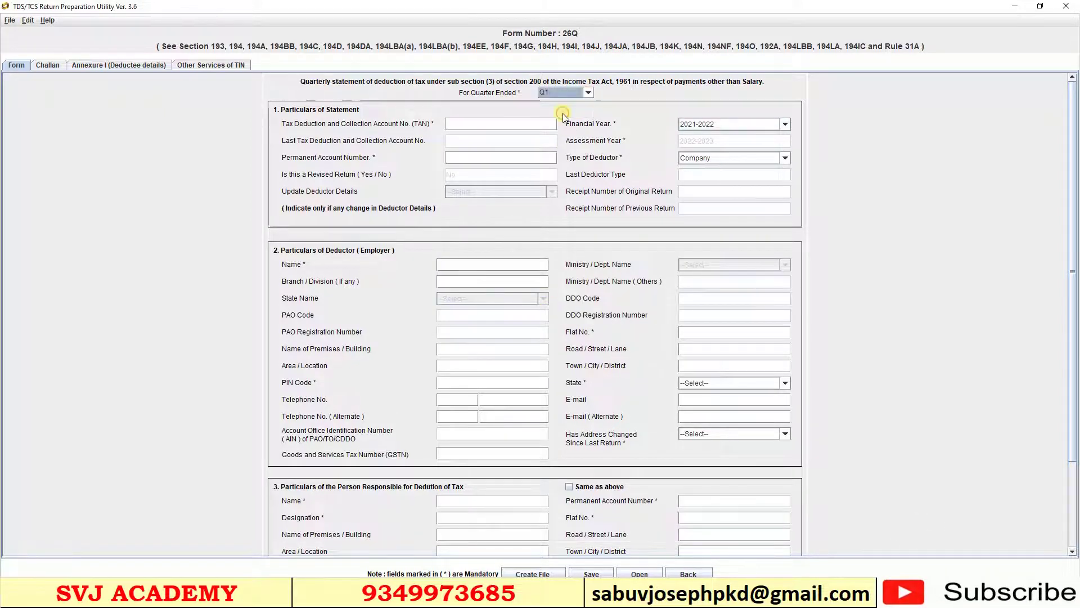
click(784, 158)
mouse_move(787, 210)
mouse_down()
mouse_move(785, 187)
mouse_move(786, 228)
mouse_move(787, 192)
mouse_up()
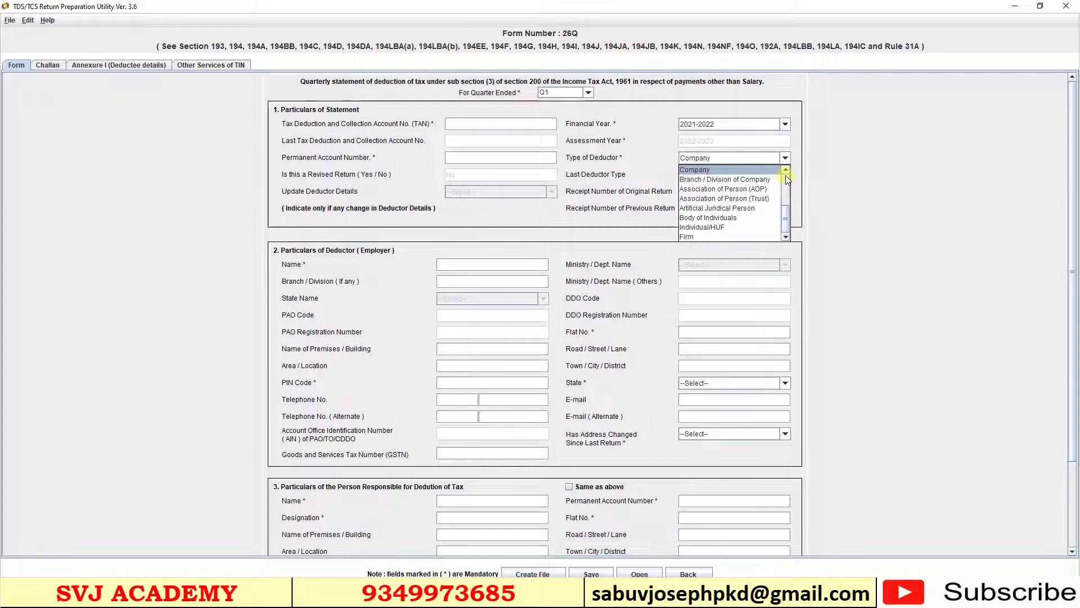
scroll(749, 214, up, 2)
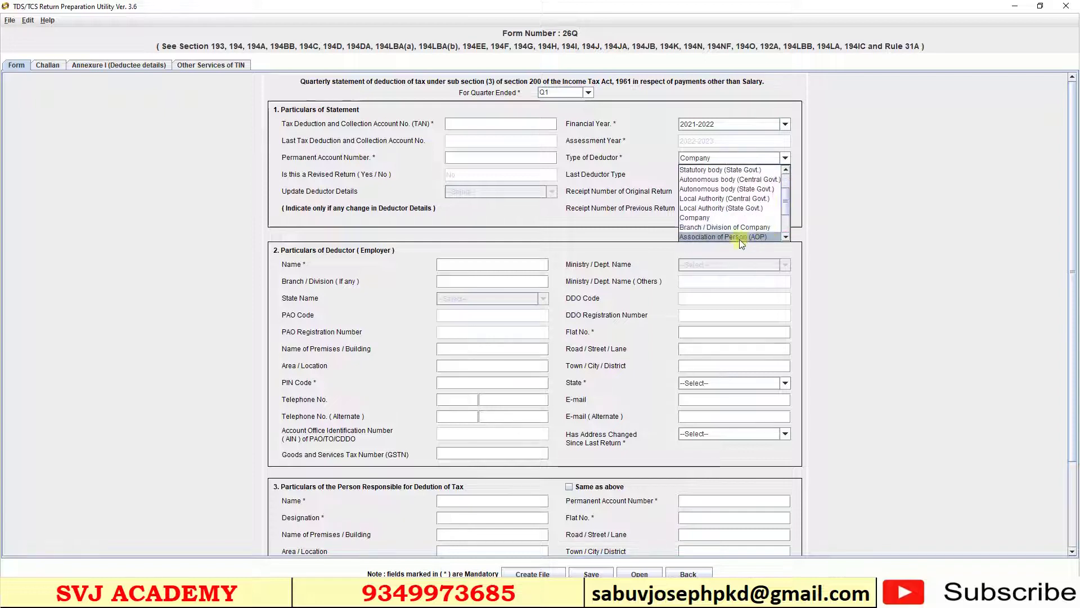
click(721, 218)
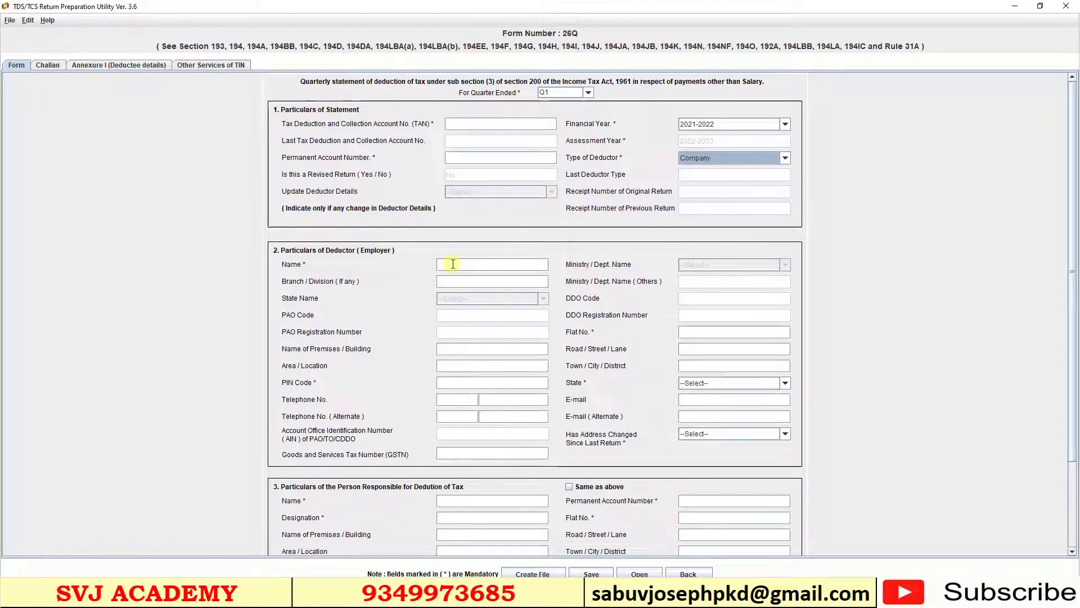
click(466, 125)
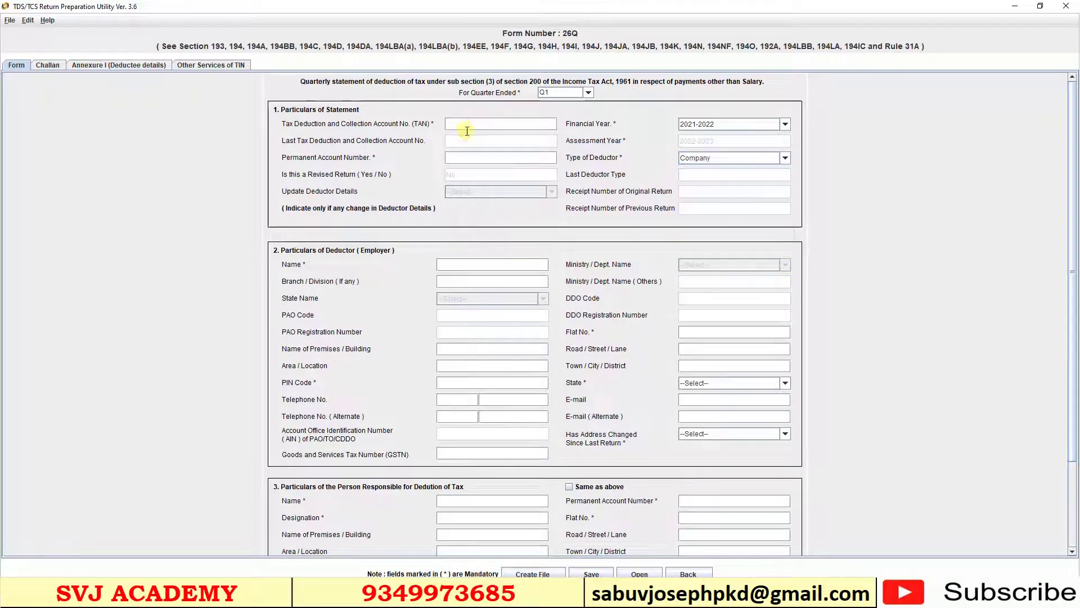
click(460, 264)
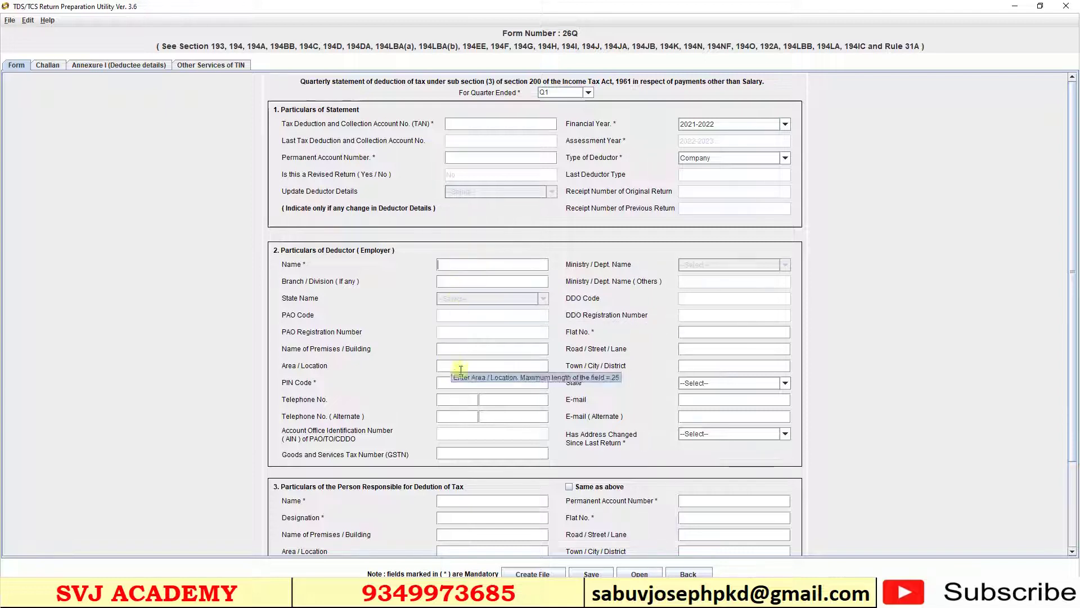
click(445, 428)
scroll(444, 427, down, 1)
scroll(444, 427, down, 2)
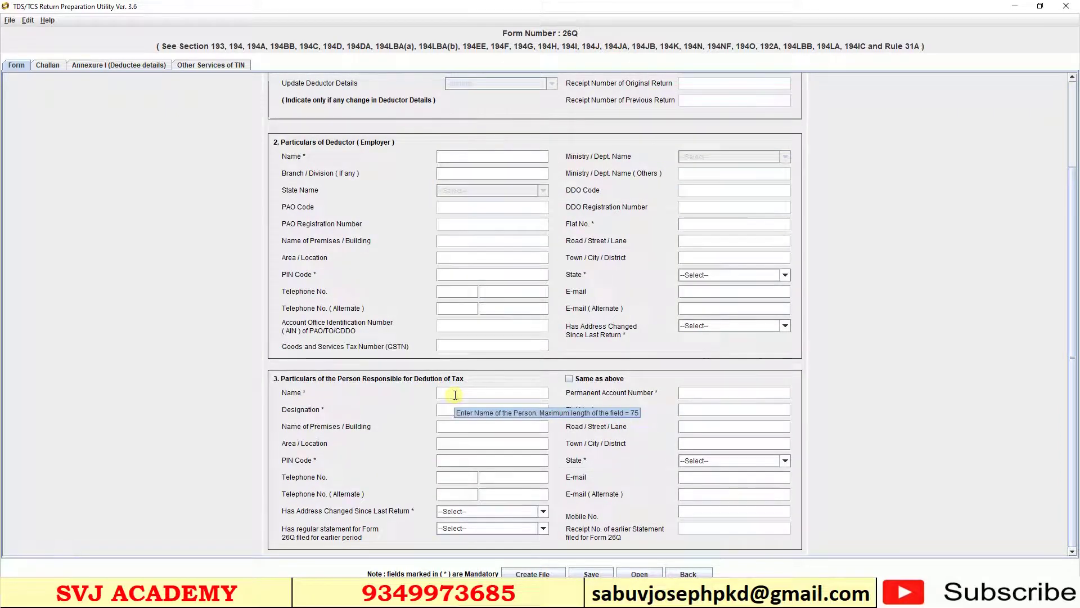
click(466, 393)
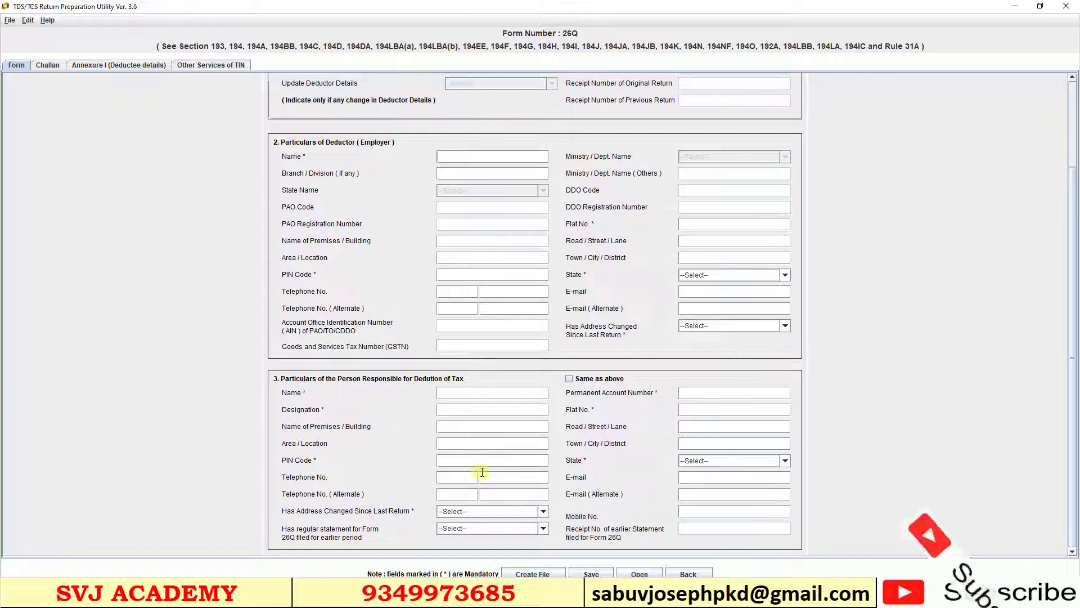
scroll(483, 472, up, 3)
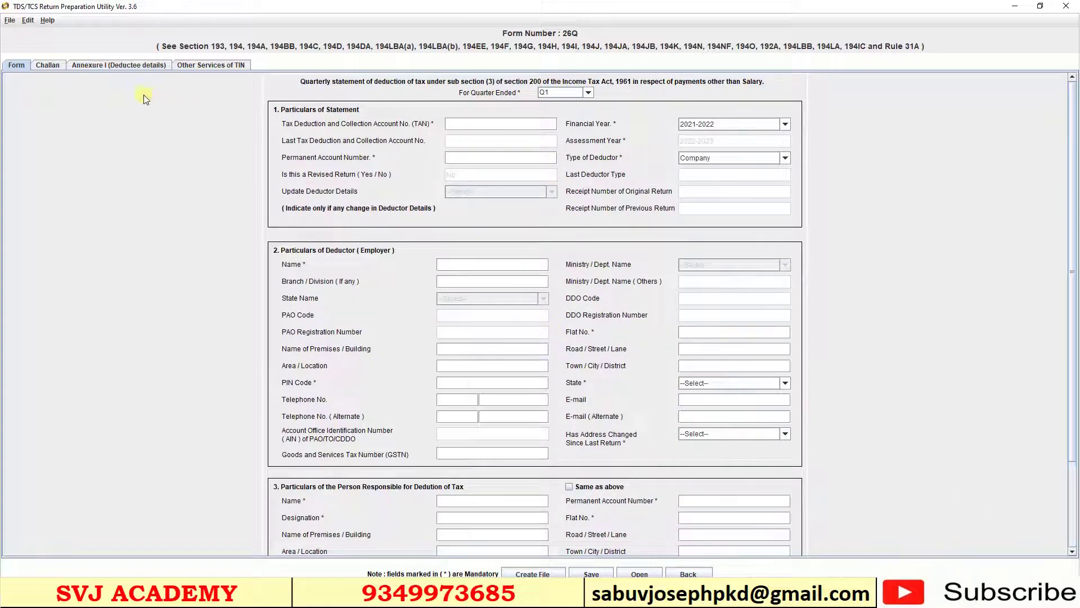
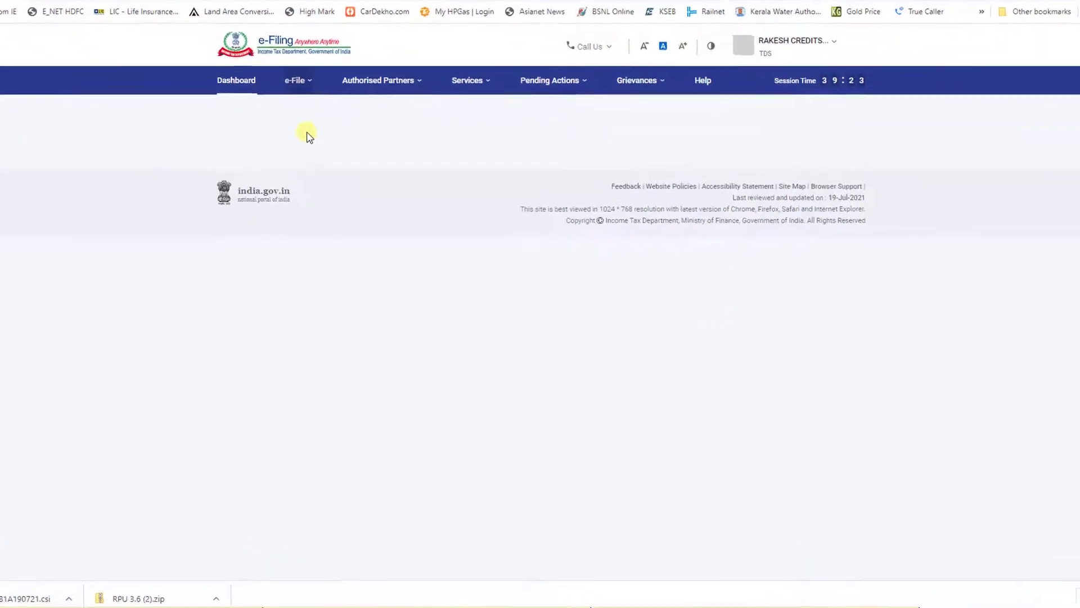
Open the e-File menu to show Income Tax Forms with File Income Tax Forms and View Filed Forms
click(246, 32)
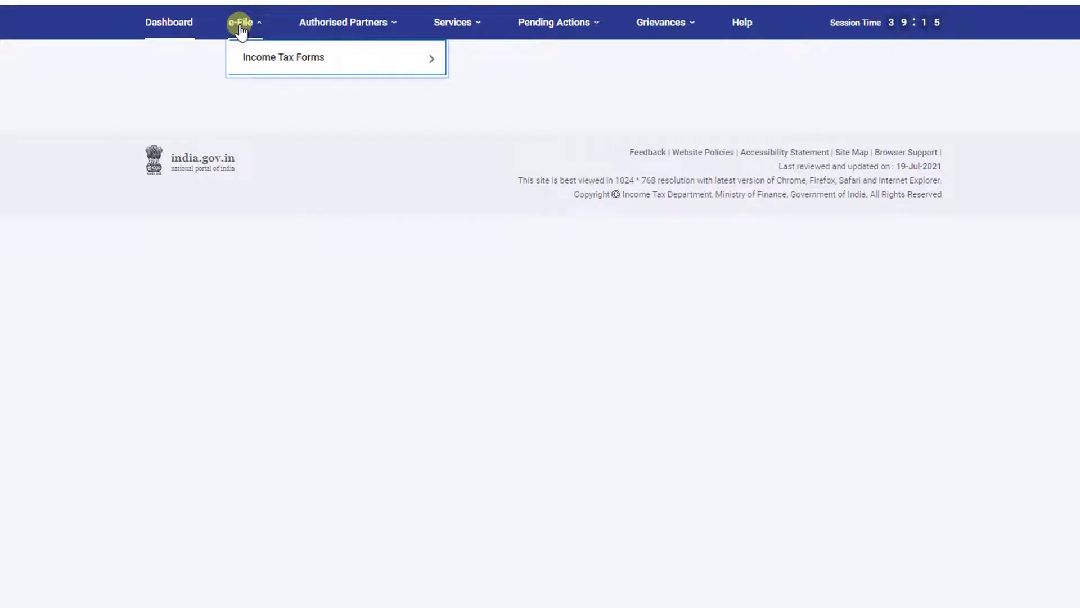
mouse_move(248, 65)
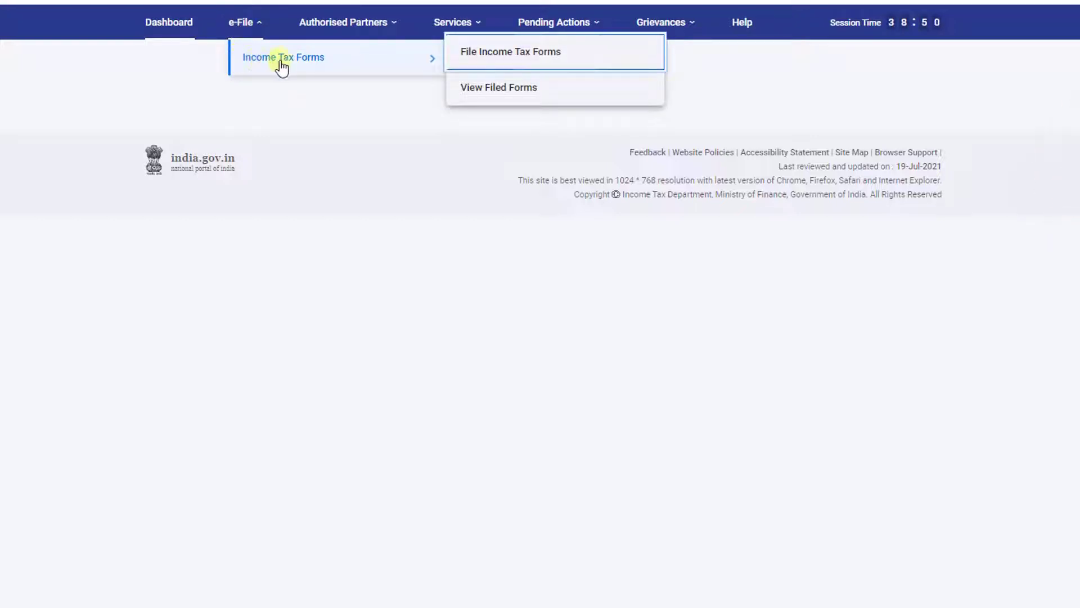
click(513, 56)
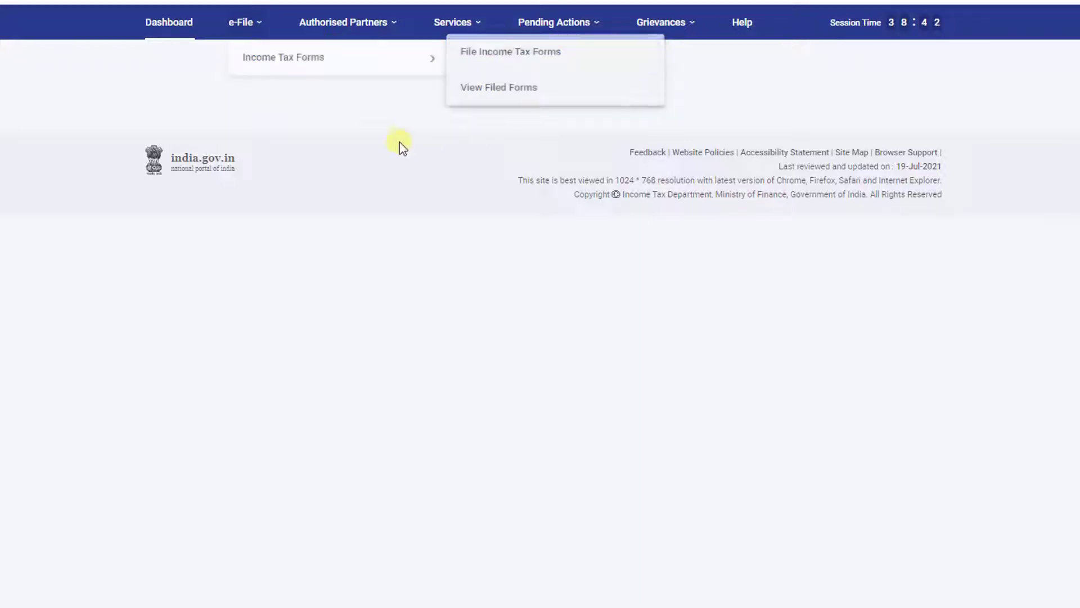
click(240, 26)
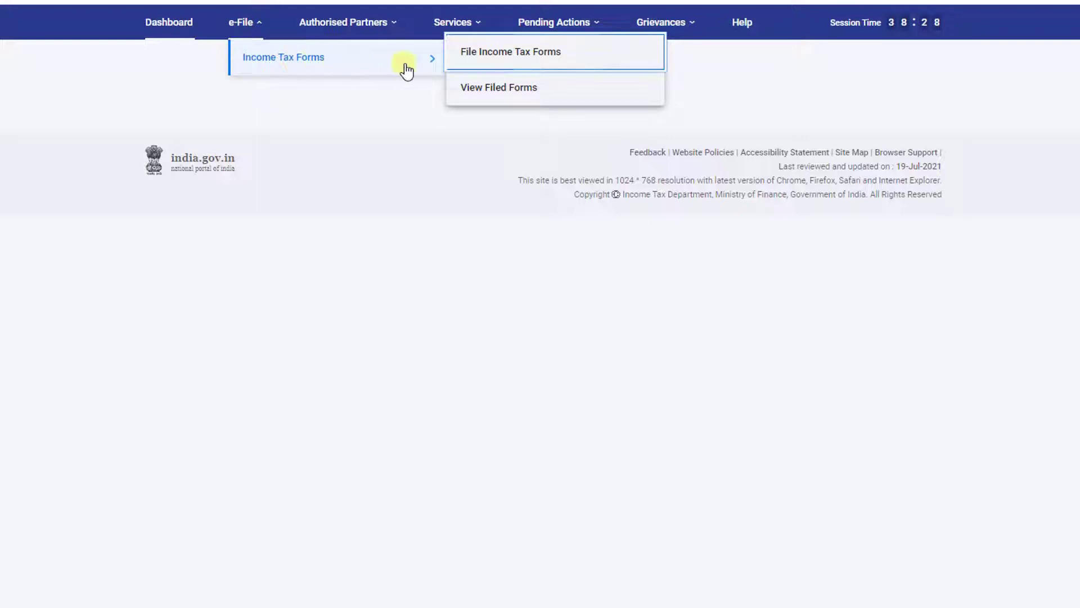
Go to File Income Tax Forms and list the 'Persons not dependent on any Source of Income' forms down to Form TDS
click(531, 60)
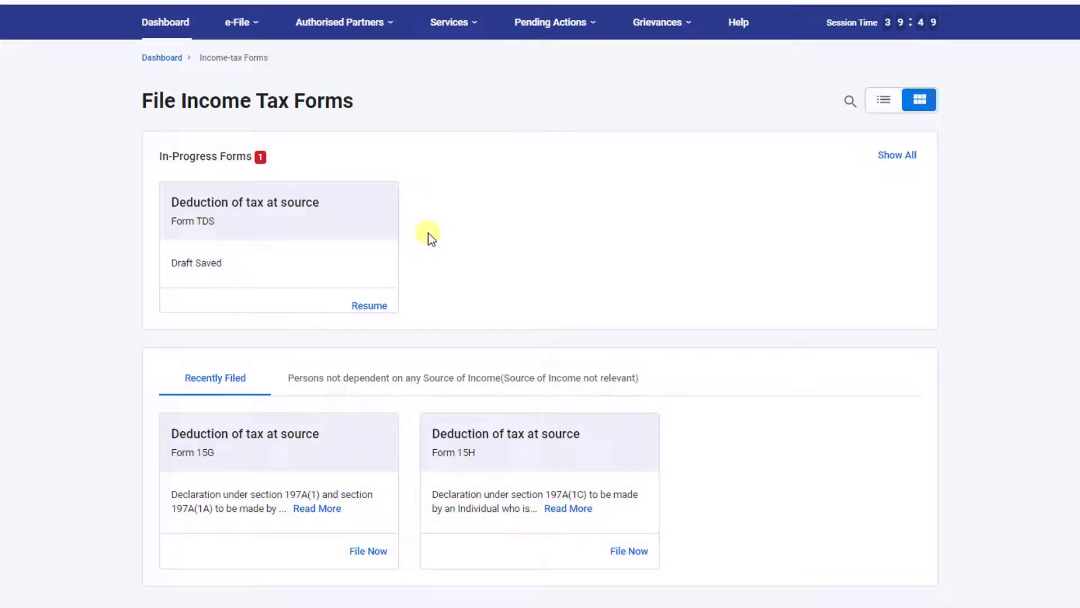
scroll(435, 236, down, 3)
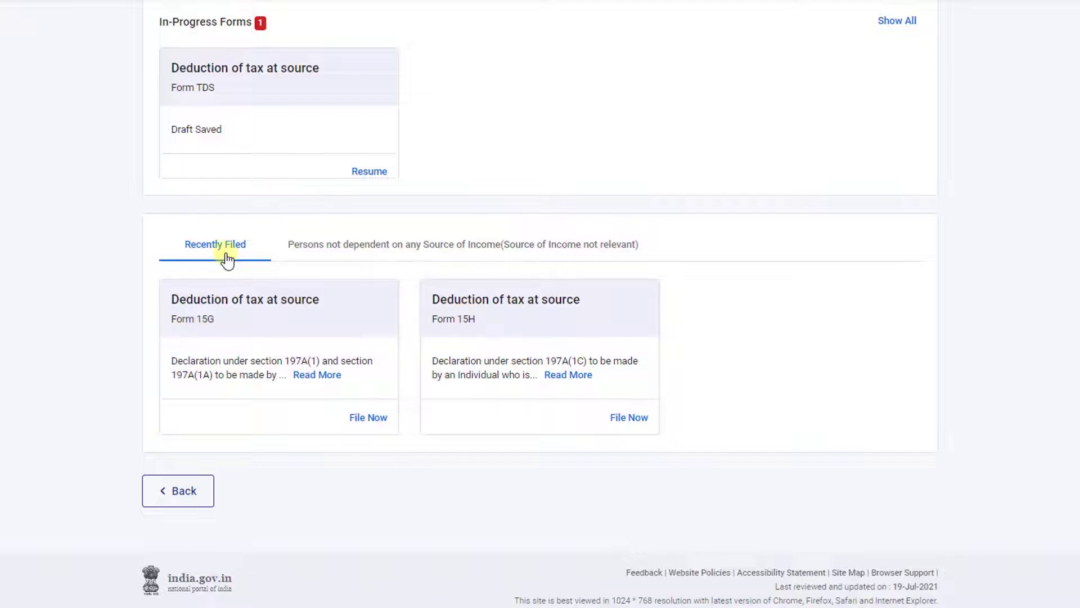
scroll(227, 260, up, 3)
click(425, 372)
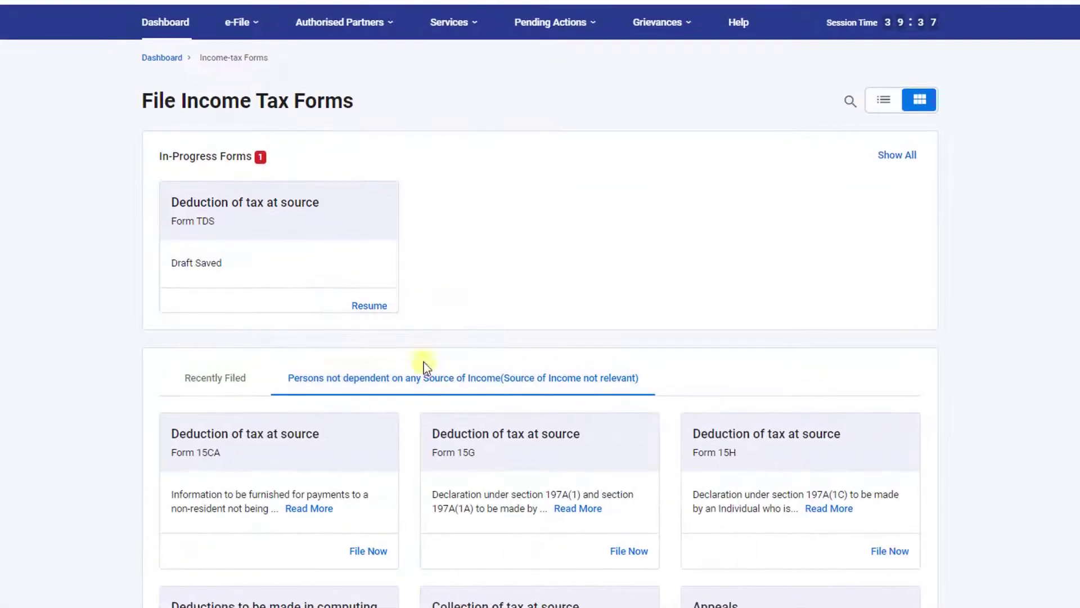
scroll(573, 396, down, 4)
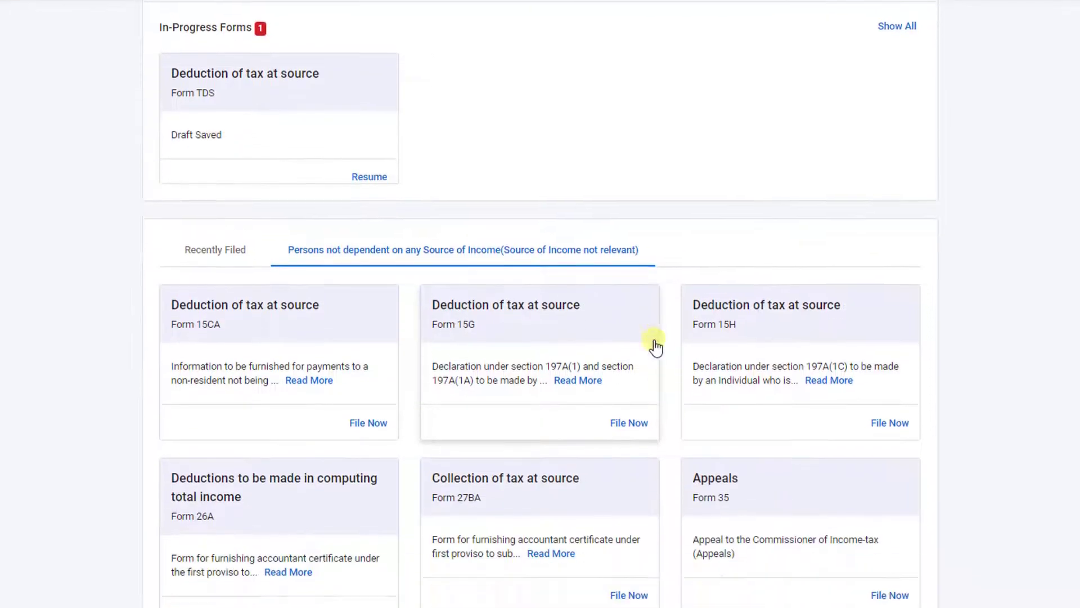
scroll(731, 281, down, 3)
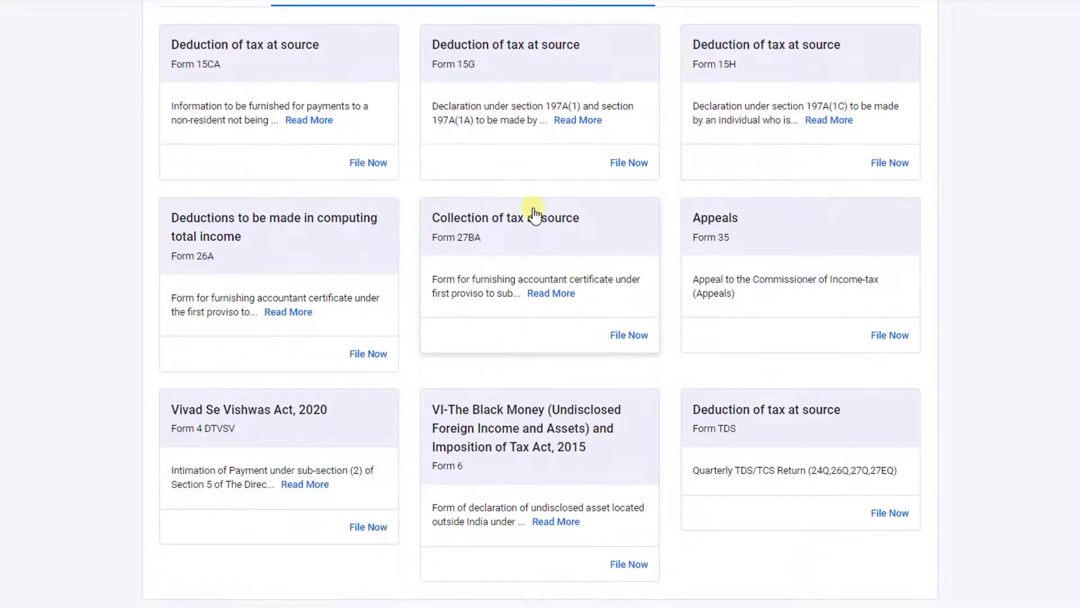
scroll(373, 410, up, 3)
scroll(344, 409, down, 4)
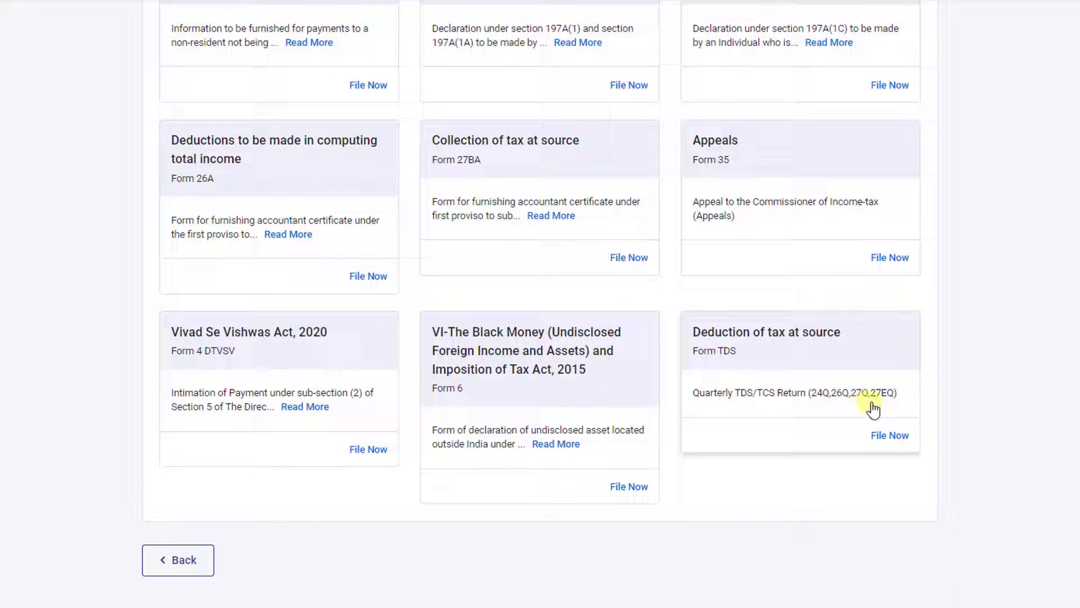
Start filing Form TDS and choose form 26Q, financial year 2021-22 and quarter Q1
click(886, 438)
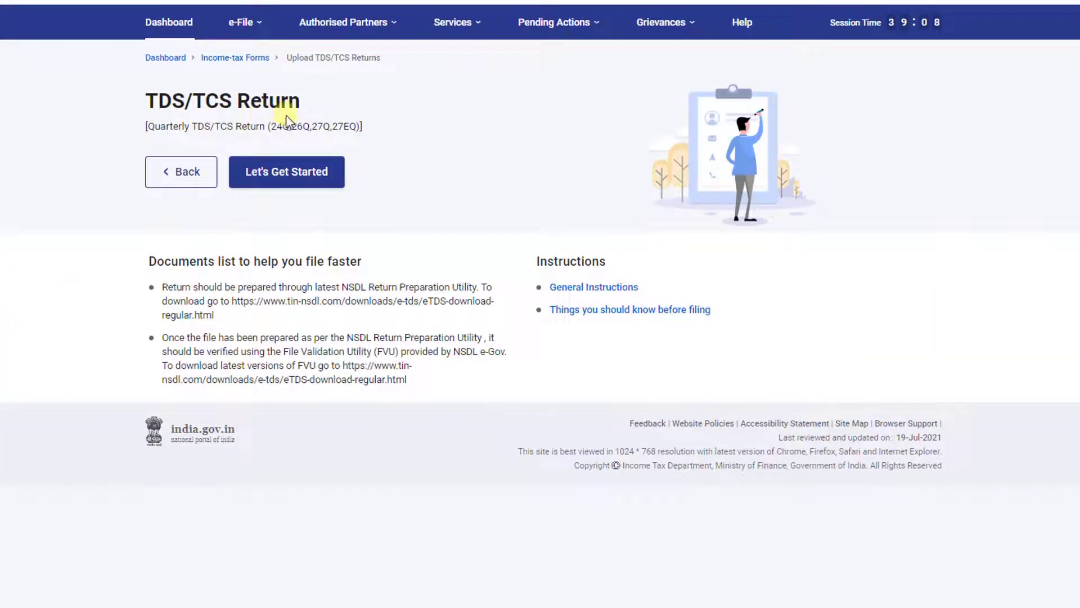
click(279, 175)
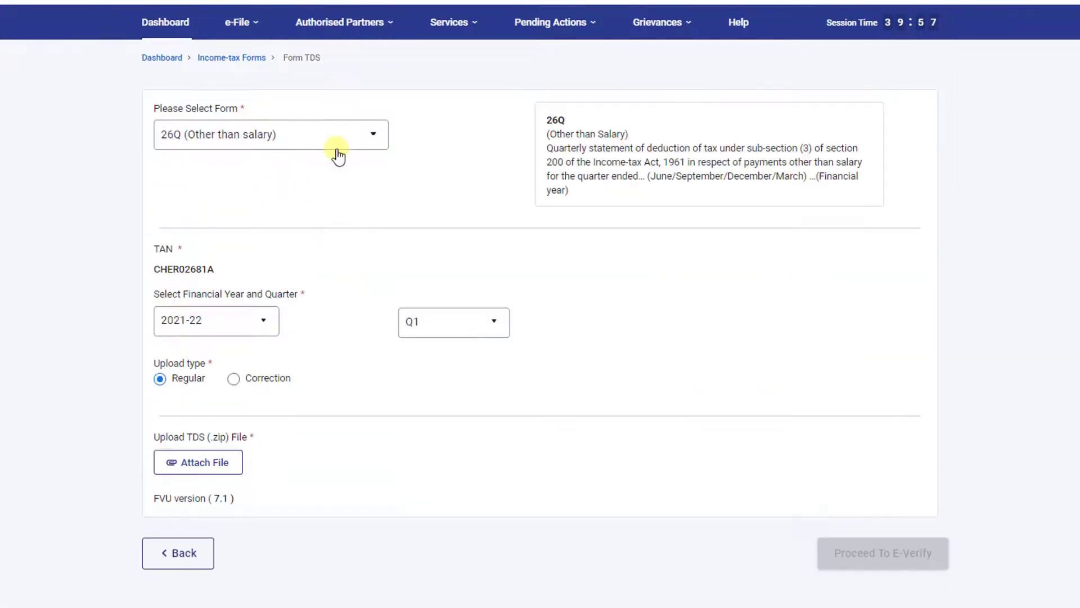
click(357, 144)
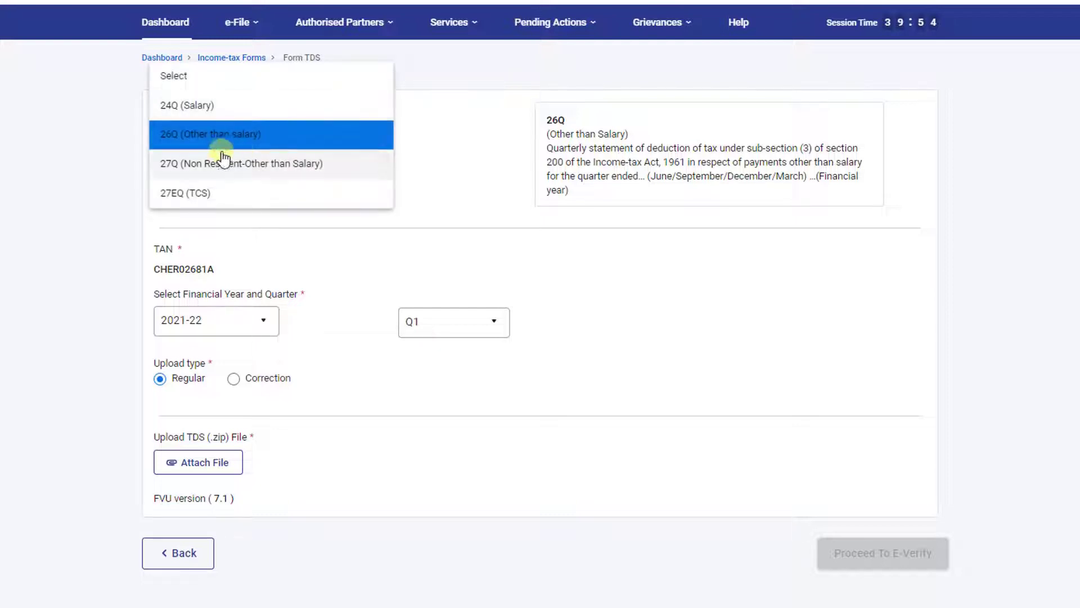
click(174, 141)
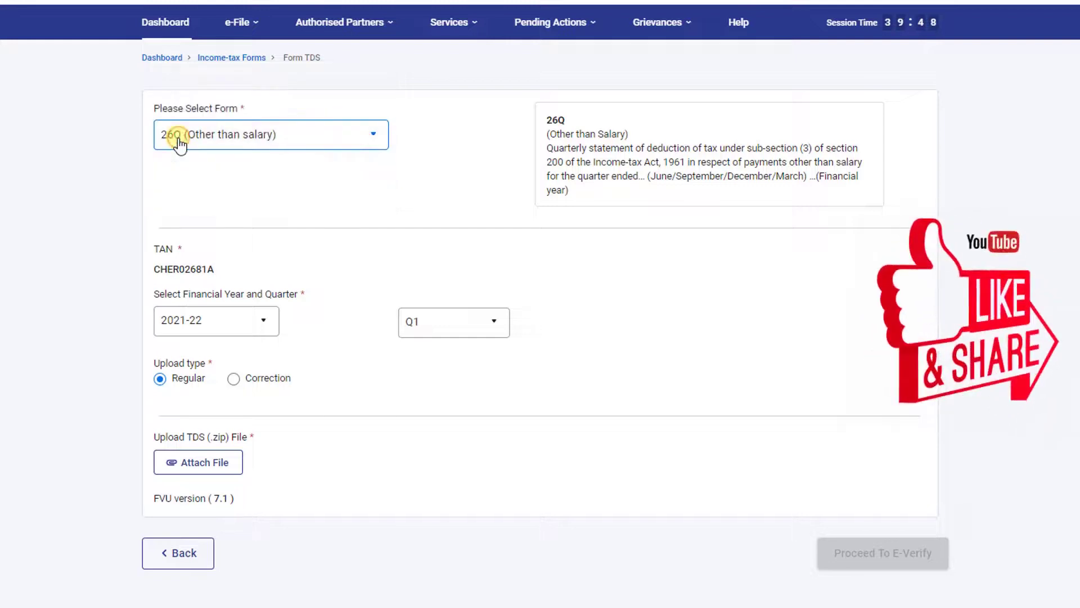
click(257, 328)
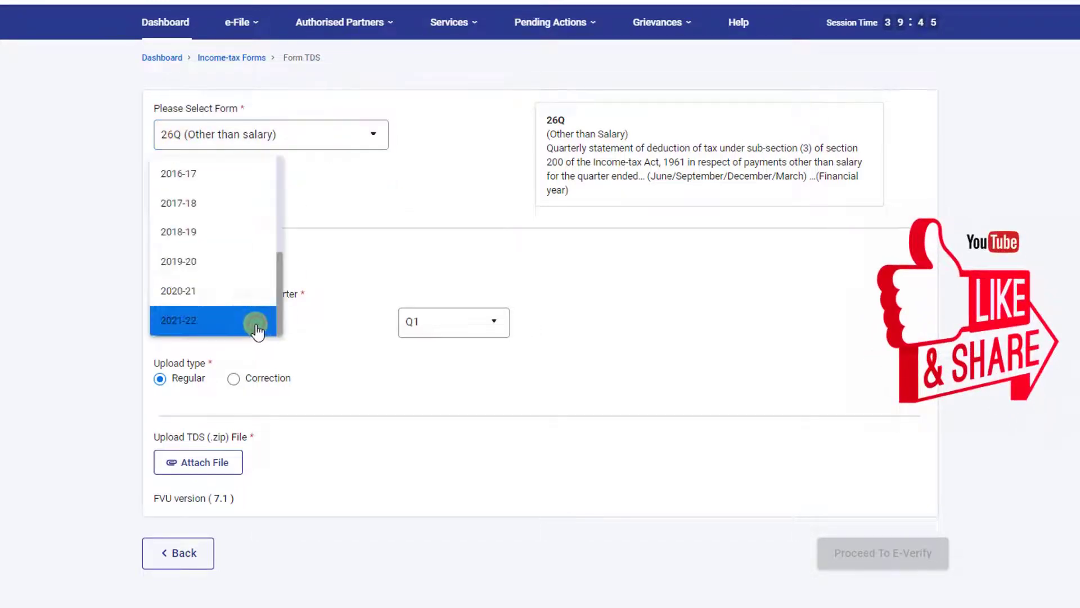
click(256, 329)
click(495, 330)
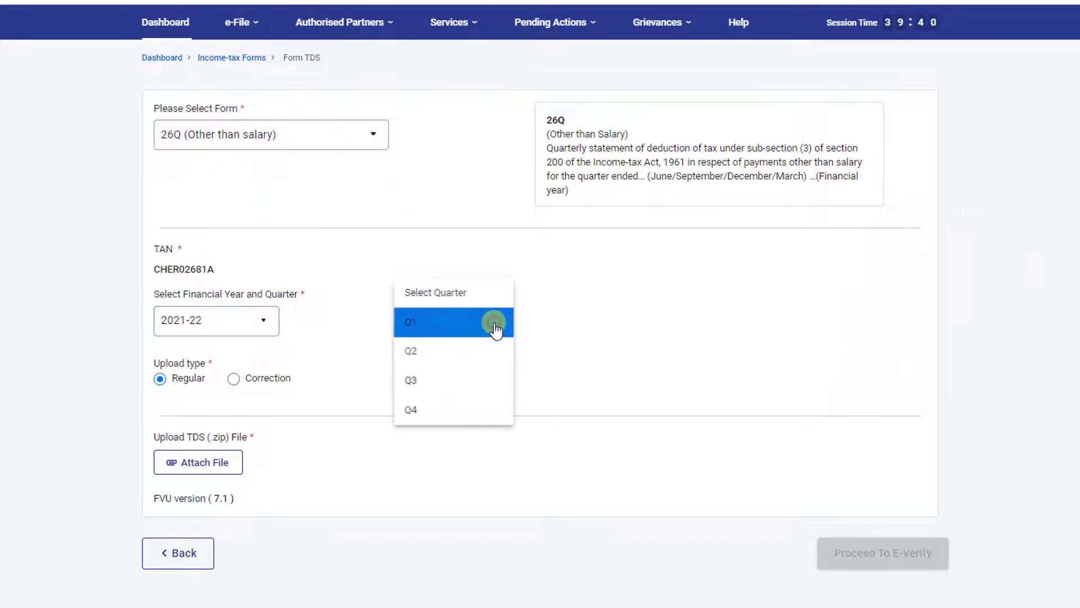
click(473, 333)
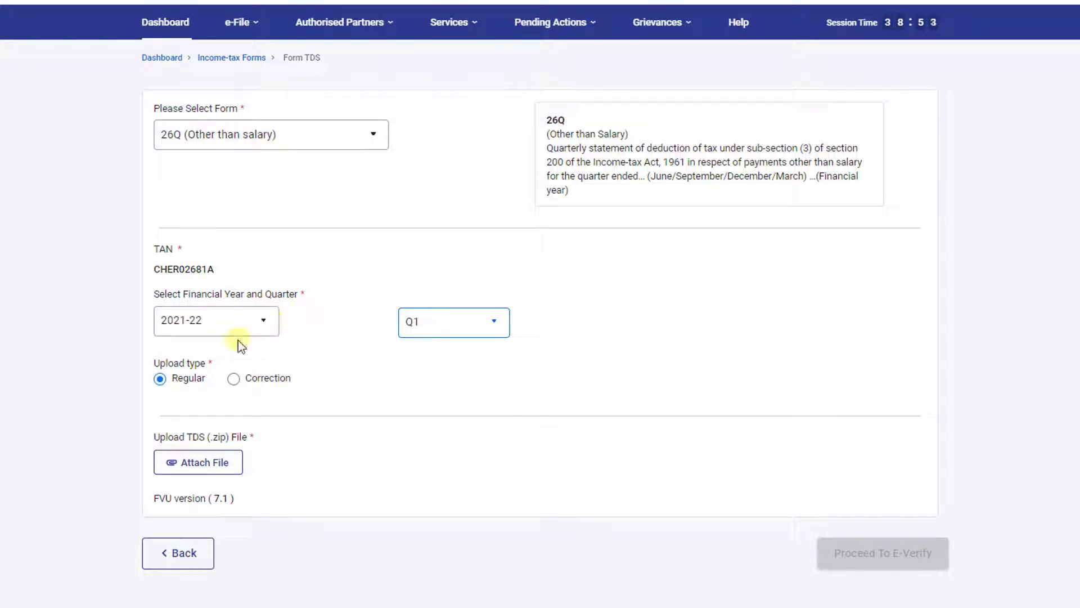
Attach the prepared TDS zip file and confirm proceeding to e-verification
click(199, 473)
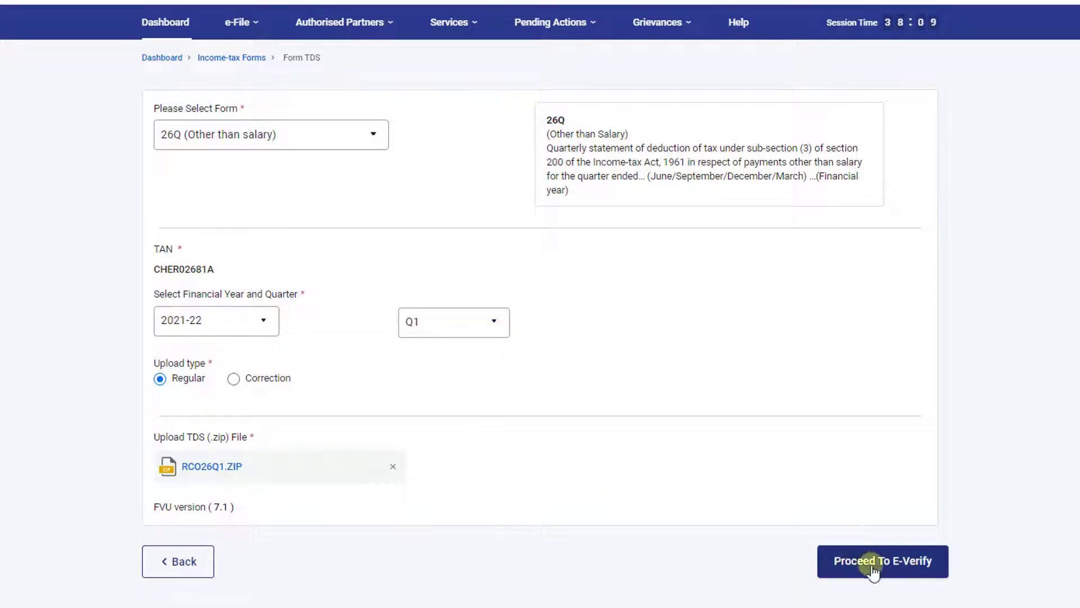
click(899, 563)
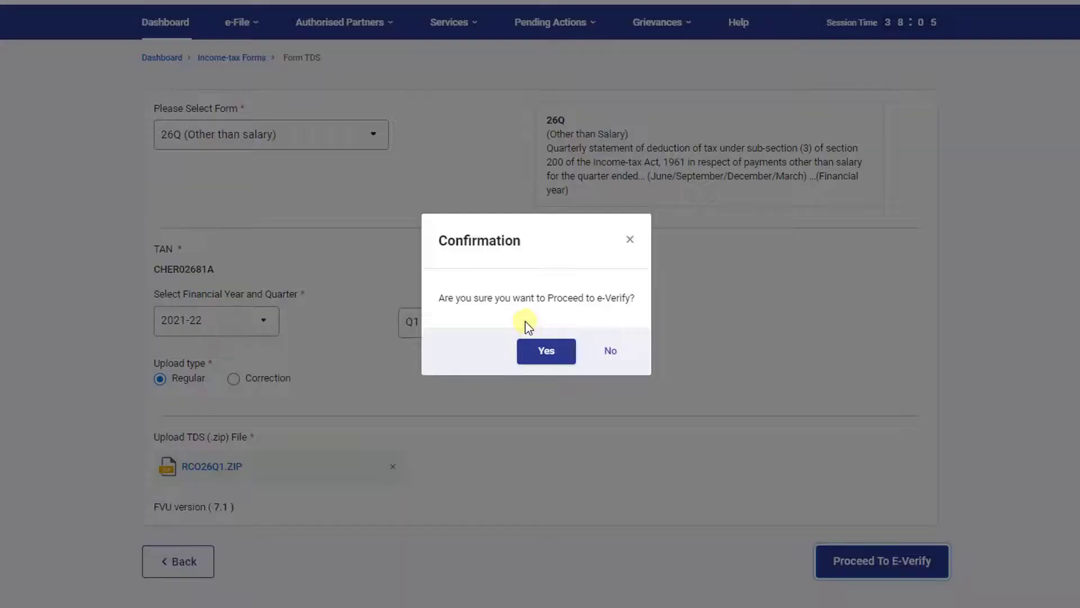
click(547, 353)
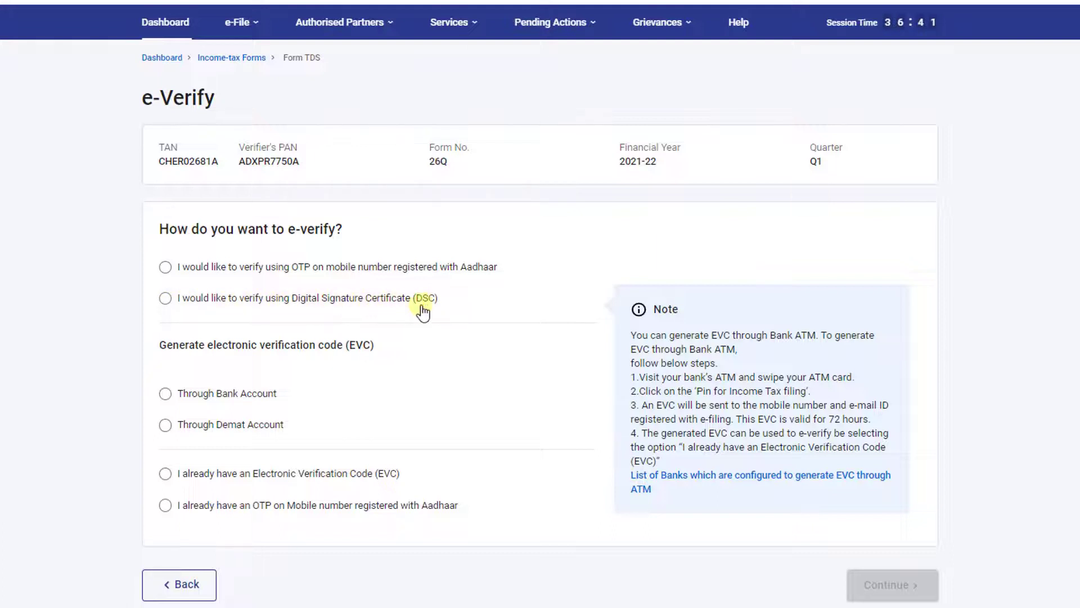
Choose Digital Signature Certificate verification and confirm the emsigner utility is installed
click(166, 299)
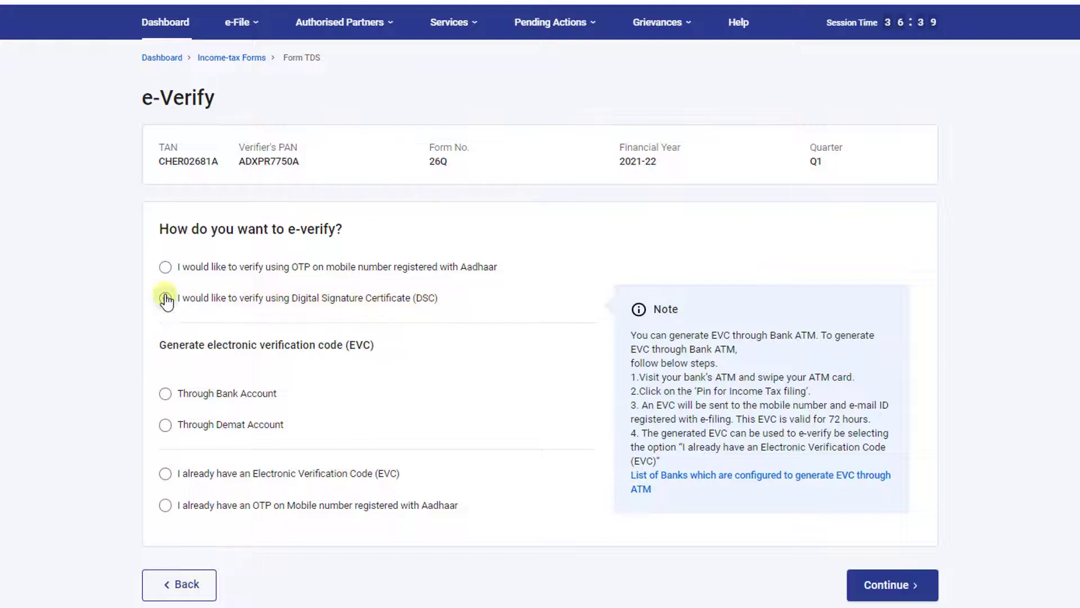
click(891, 585)
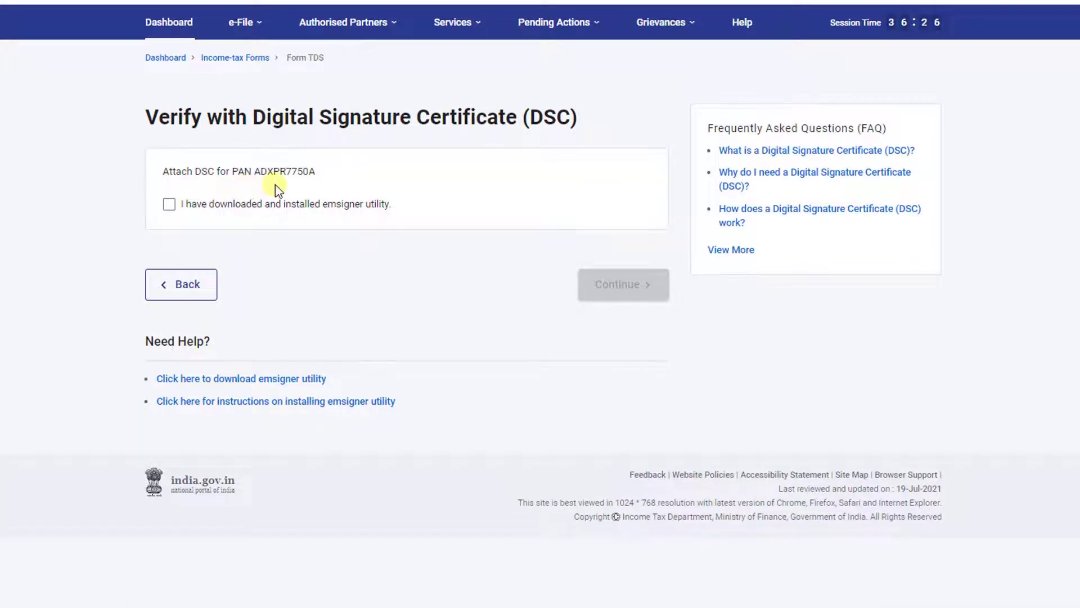
click(169, 205)
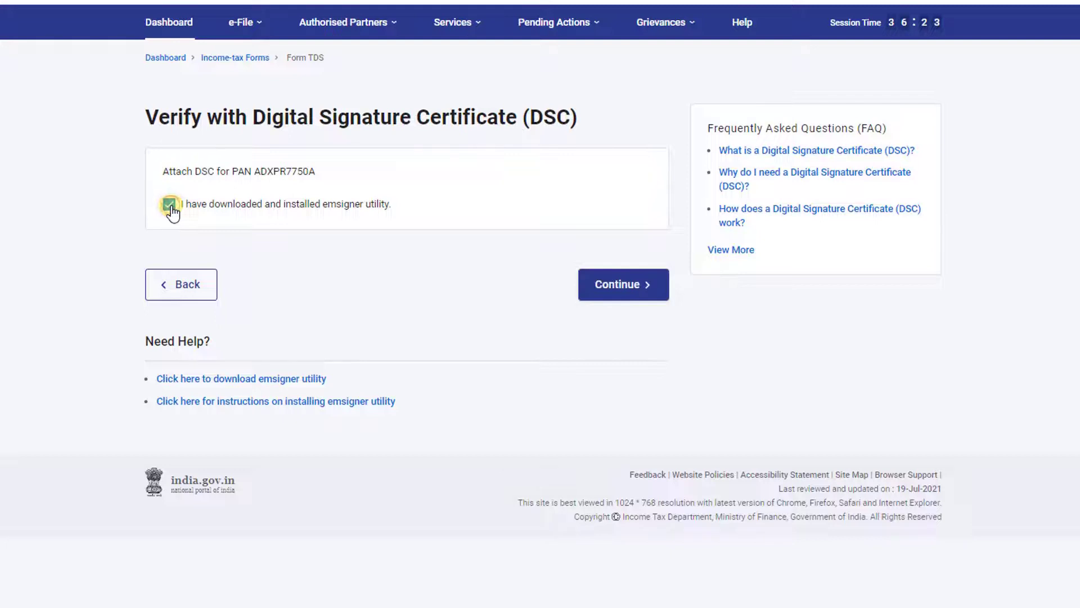
click(617, 285)
Sign the return with the ePass V 2.0 provider using its password
click(375, 221)
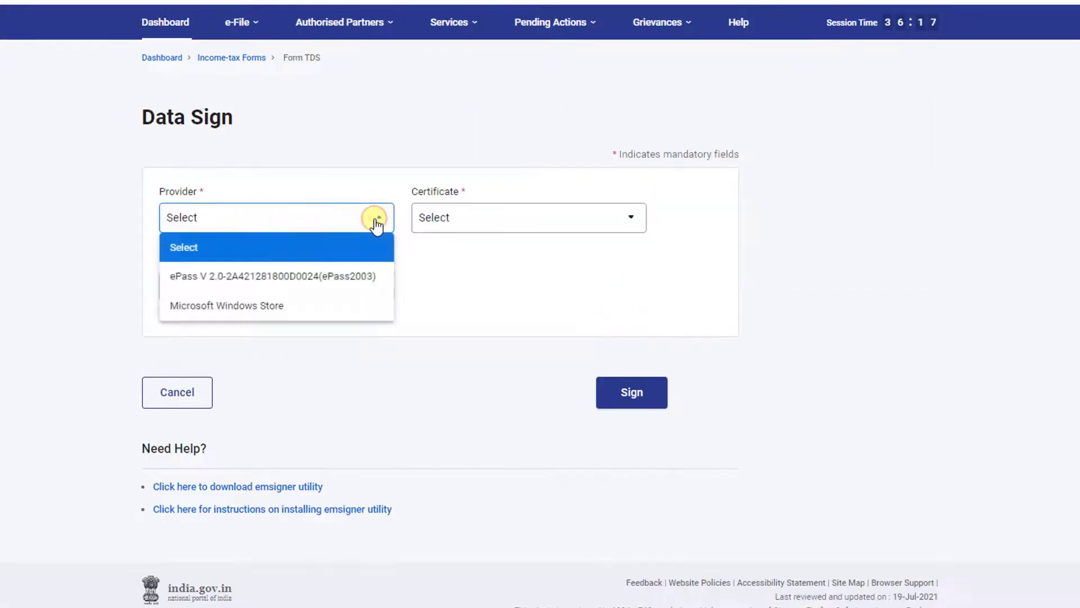
click(342, 278)
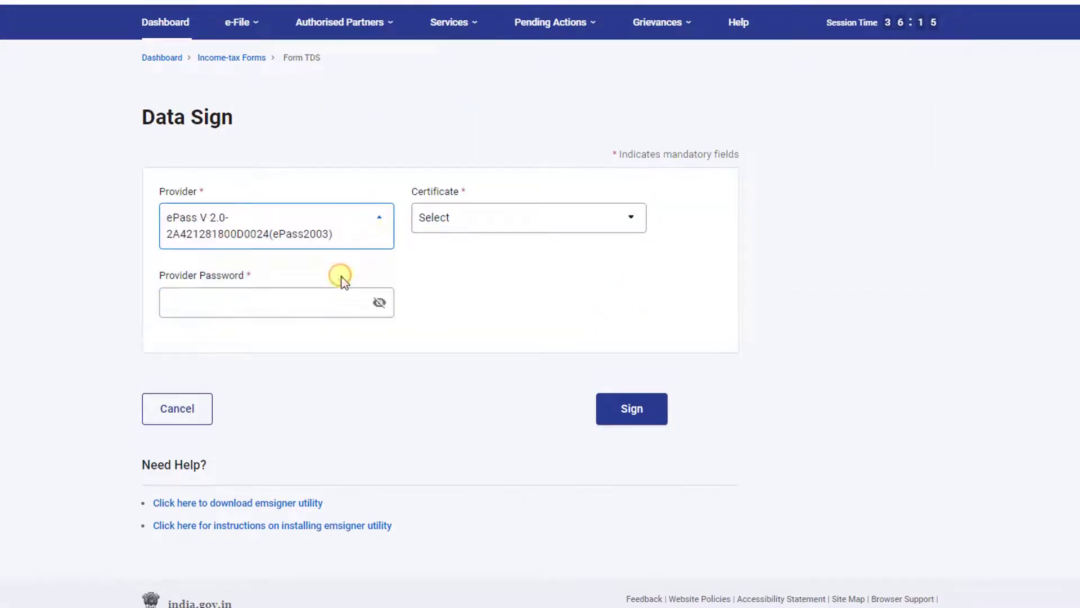
click(282, 304)
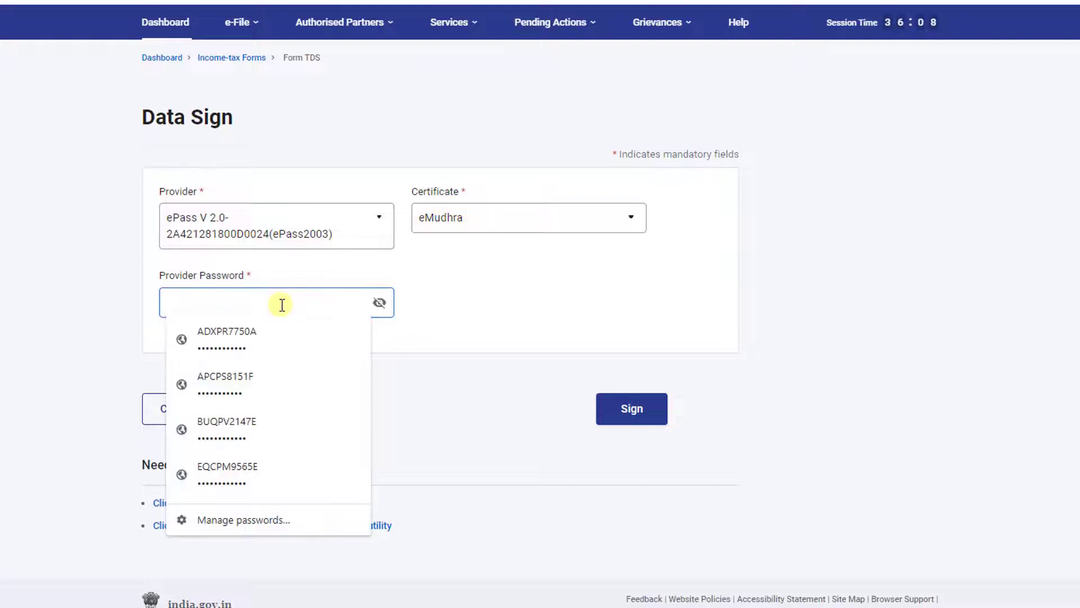
text(123456)
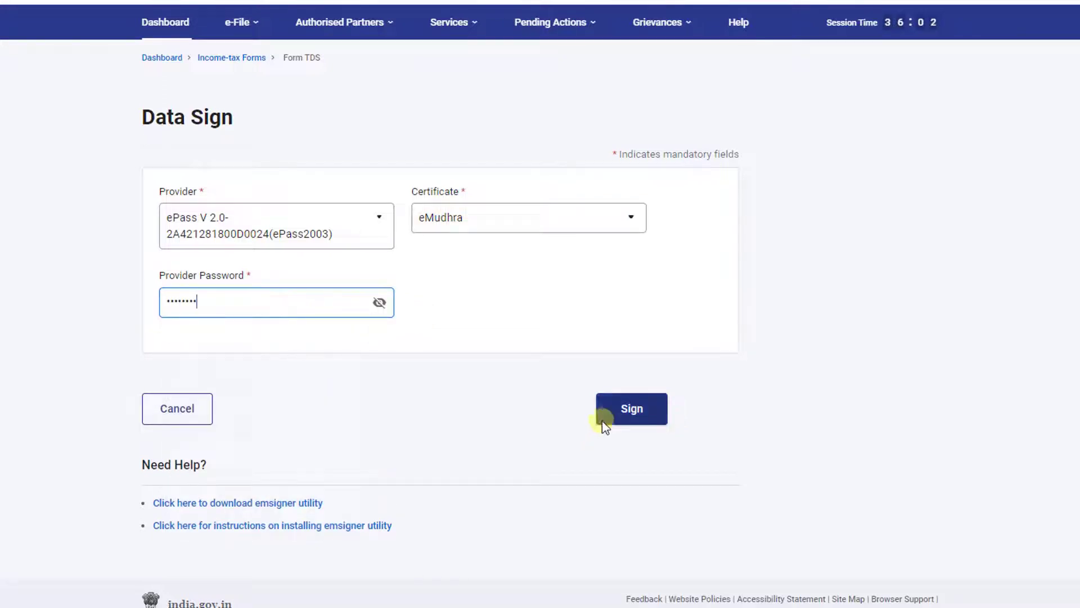
click(629, 409)
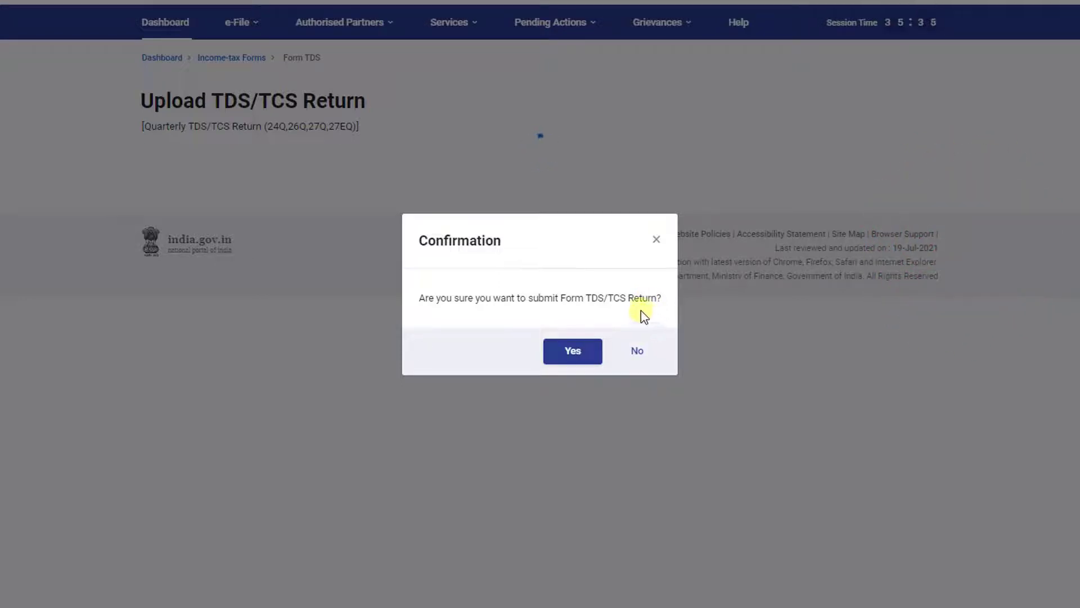
Confirm submission of the 26Q return and download its acknowledgement receipt
click(578, 355)
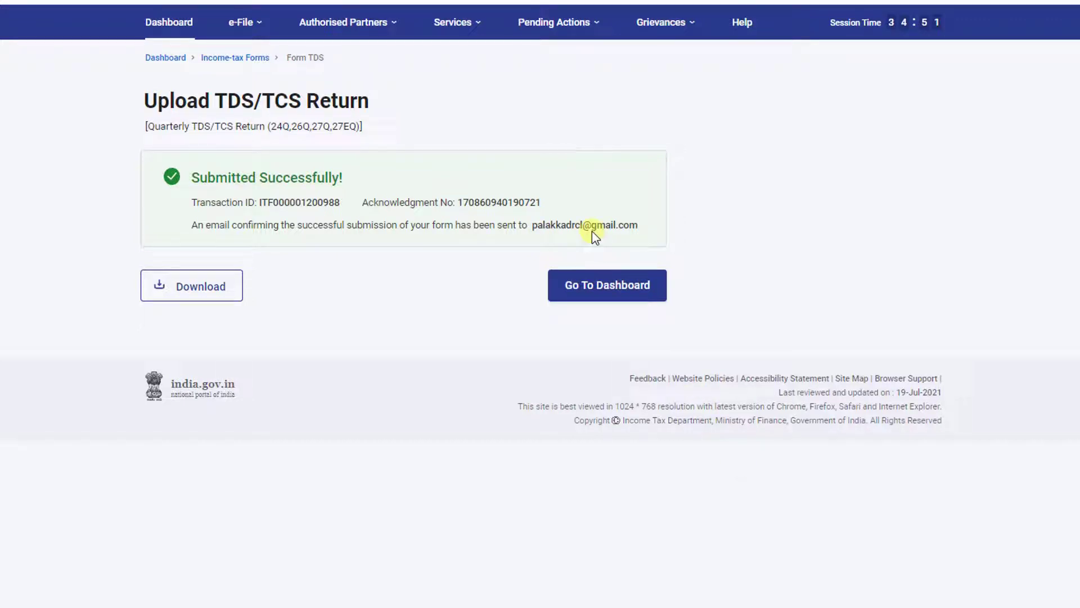
click(202, 299)
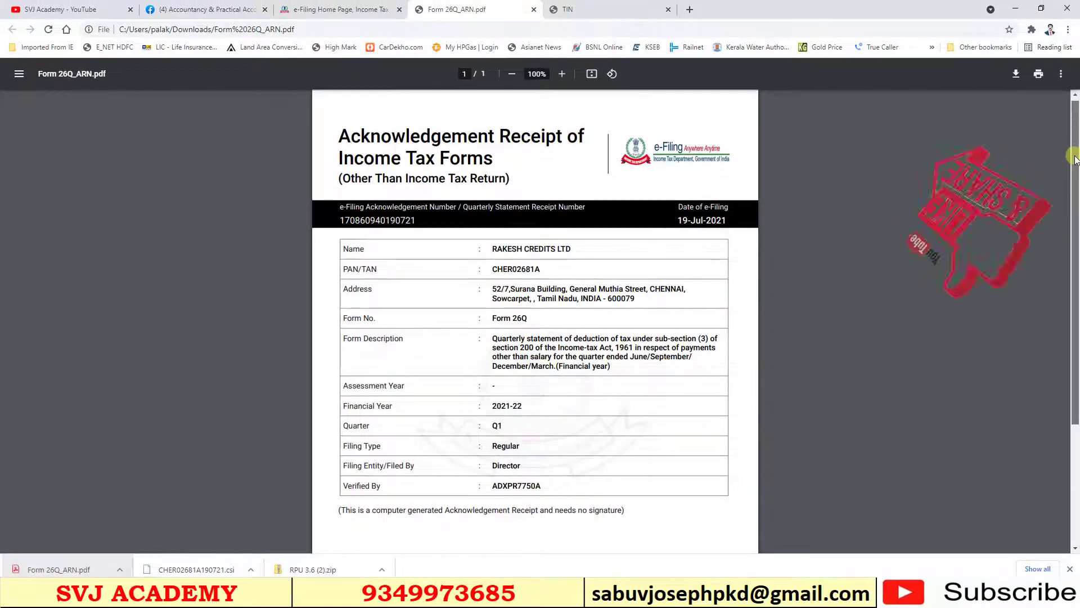
Review Form 26Q_ARN.pdf, highlighting the acknowledgement number, then switch to the YouTube channel tab
scroll(1075, 162, down, 1)
drag(1075, 162, 1074, 269)
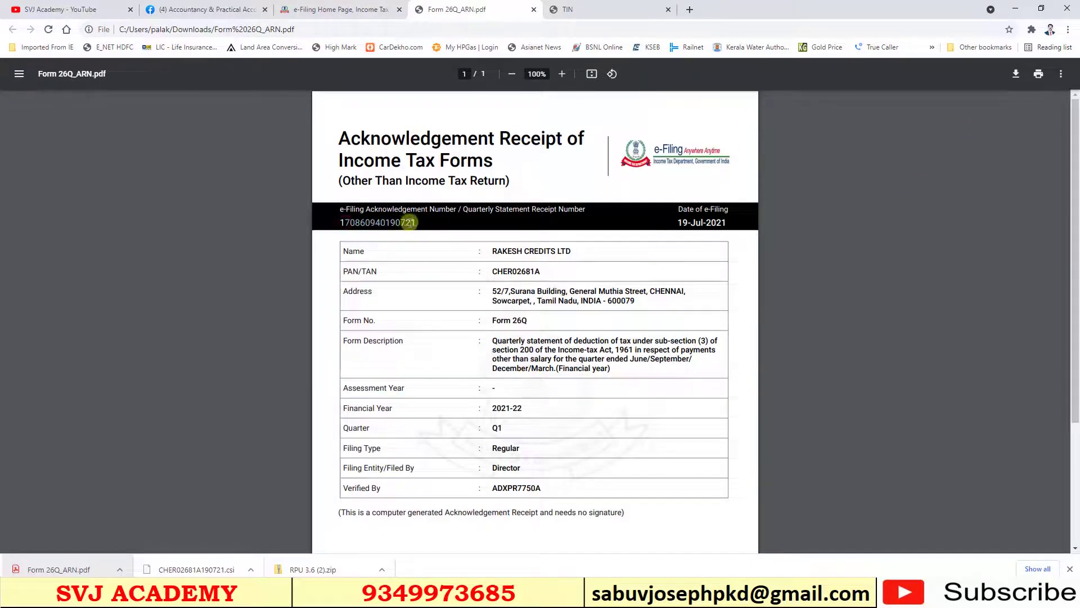
drag(339, 222, 410, 224)
click(409, 223)
key(ctrl+1)
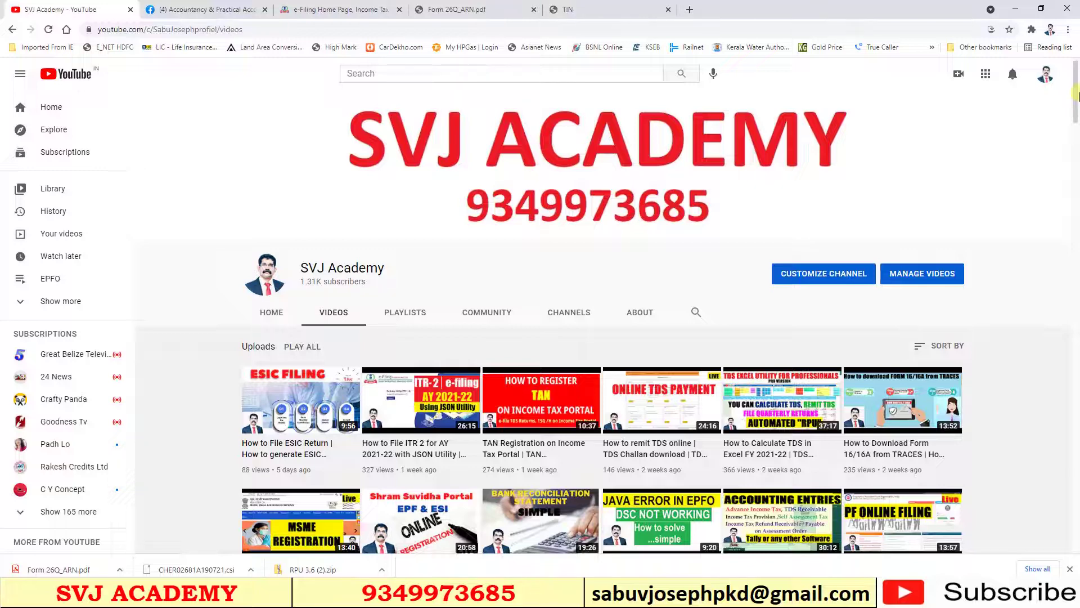
scroll(1077, 95, down, 1)
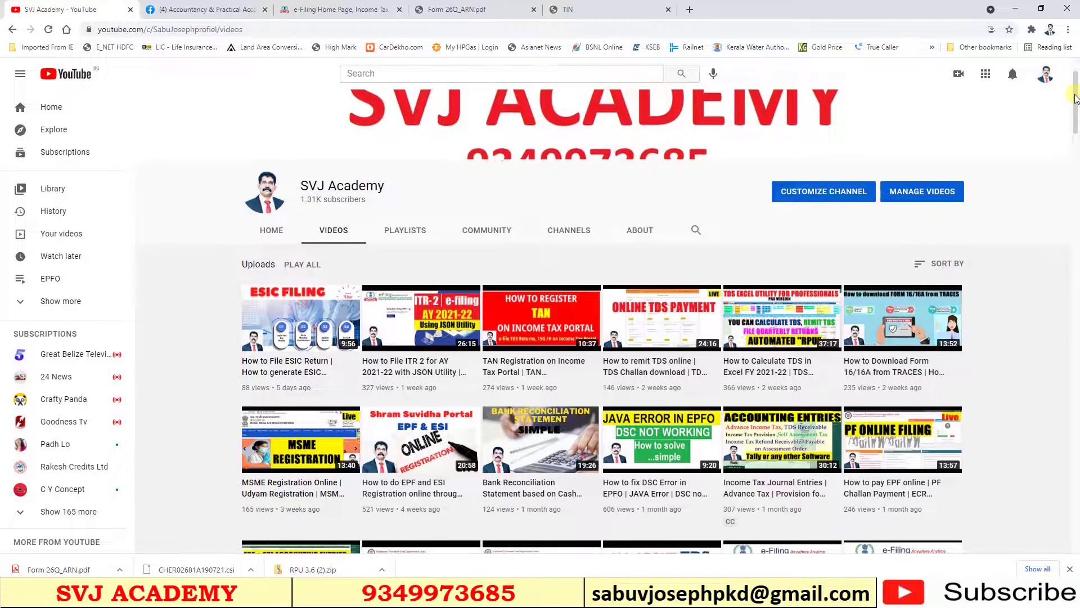
scroll(1076, 99, up, 1)
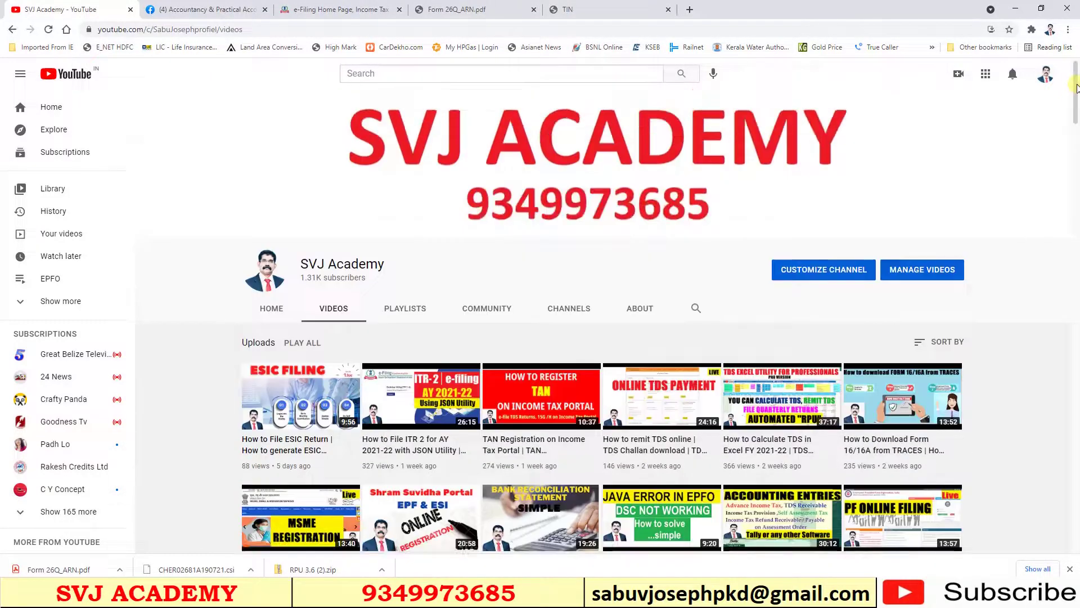